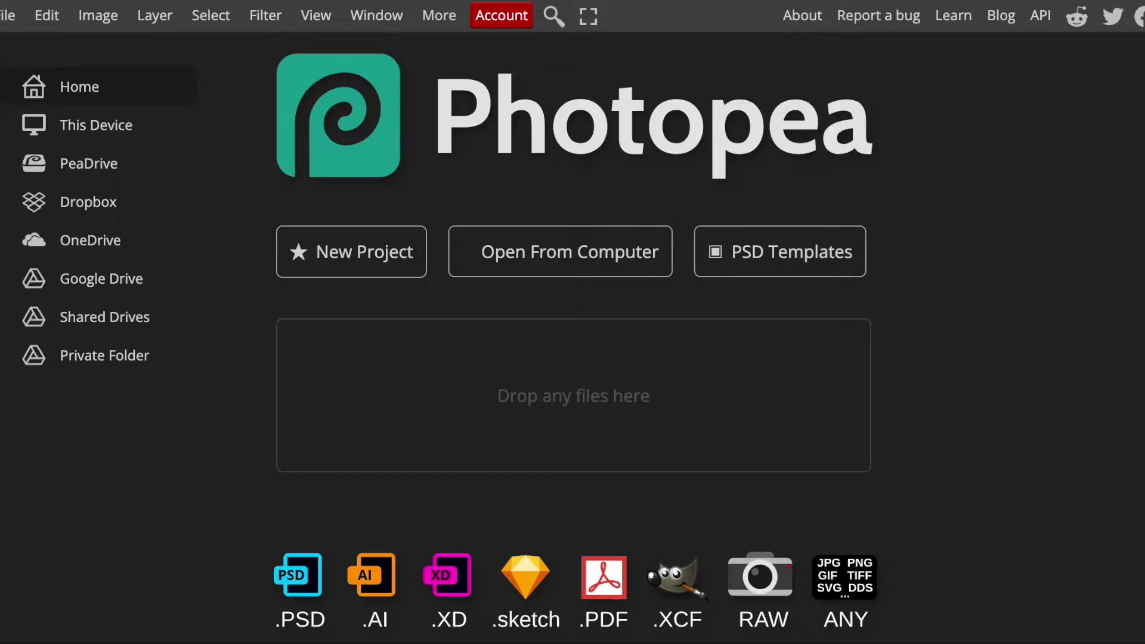
Step: Open both the man's and the woman's GIF files from the computer at once
click(620, 272)
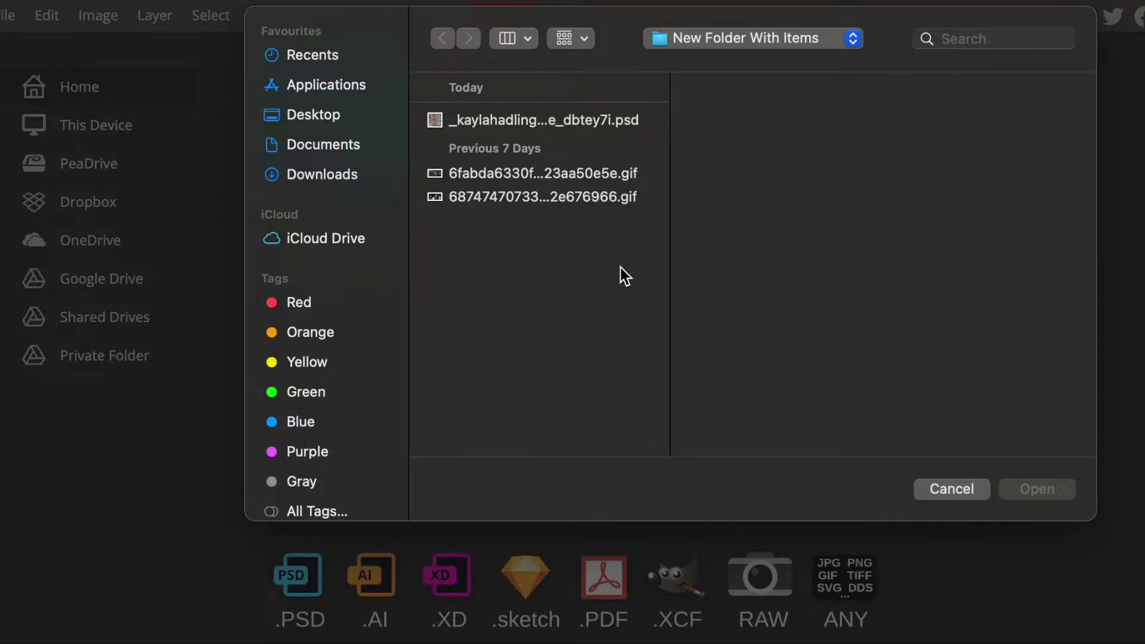
click(579, 175)
shift+click(572, 197)
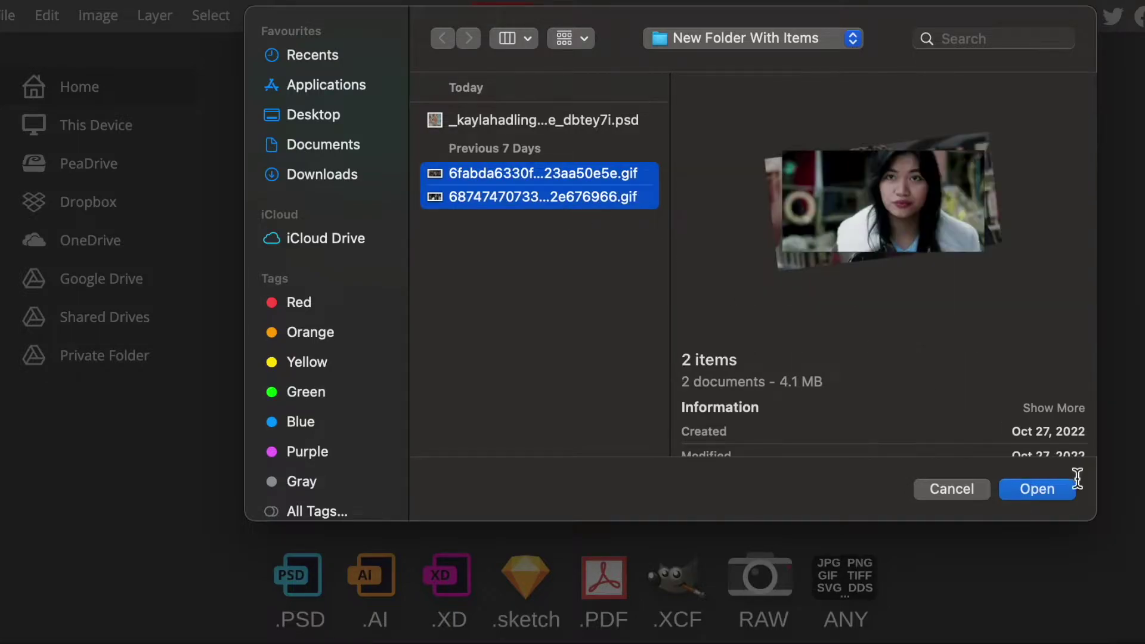
click(1050, 495)
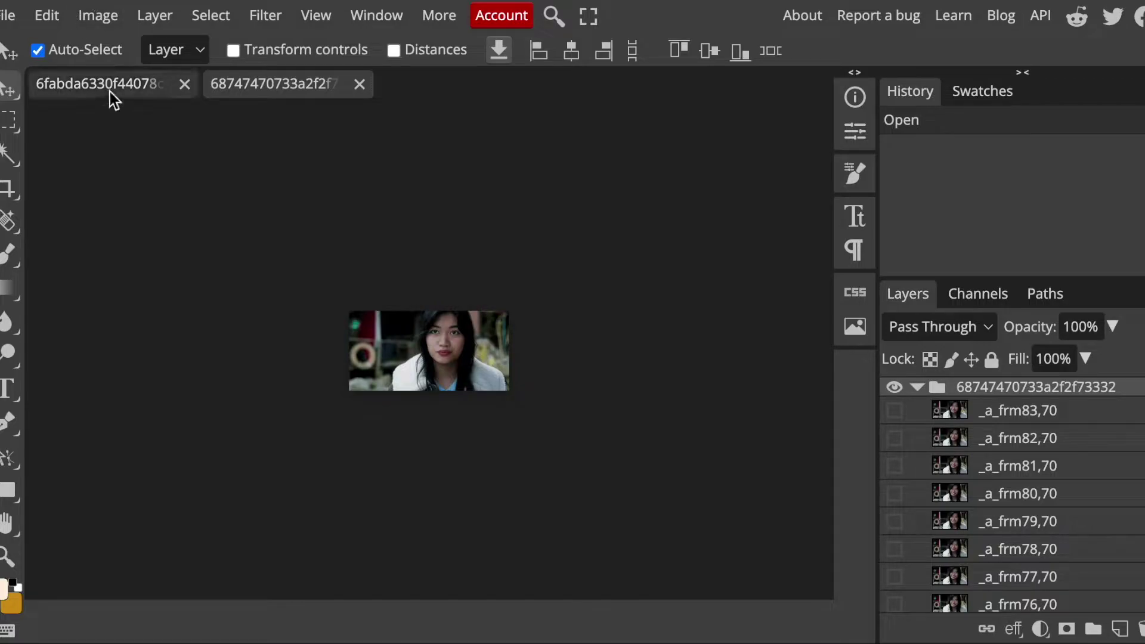
Step: Compare the man's and woman's GIF tabs, collapse the woman's frame group, and return to the man's
click(108, 90)
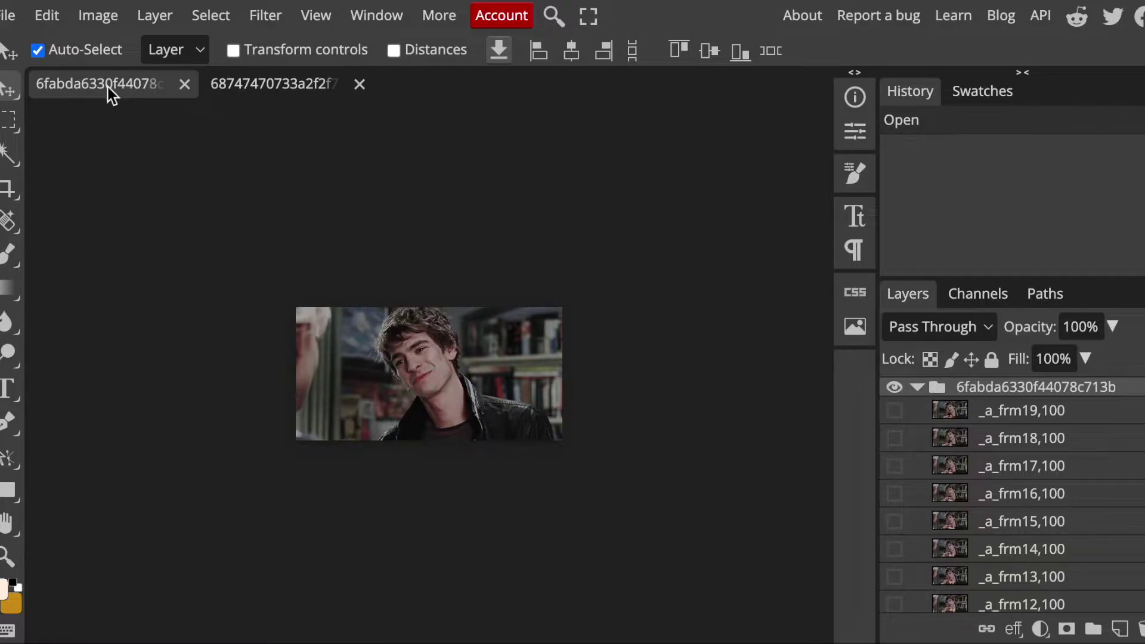
click(244, 89)
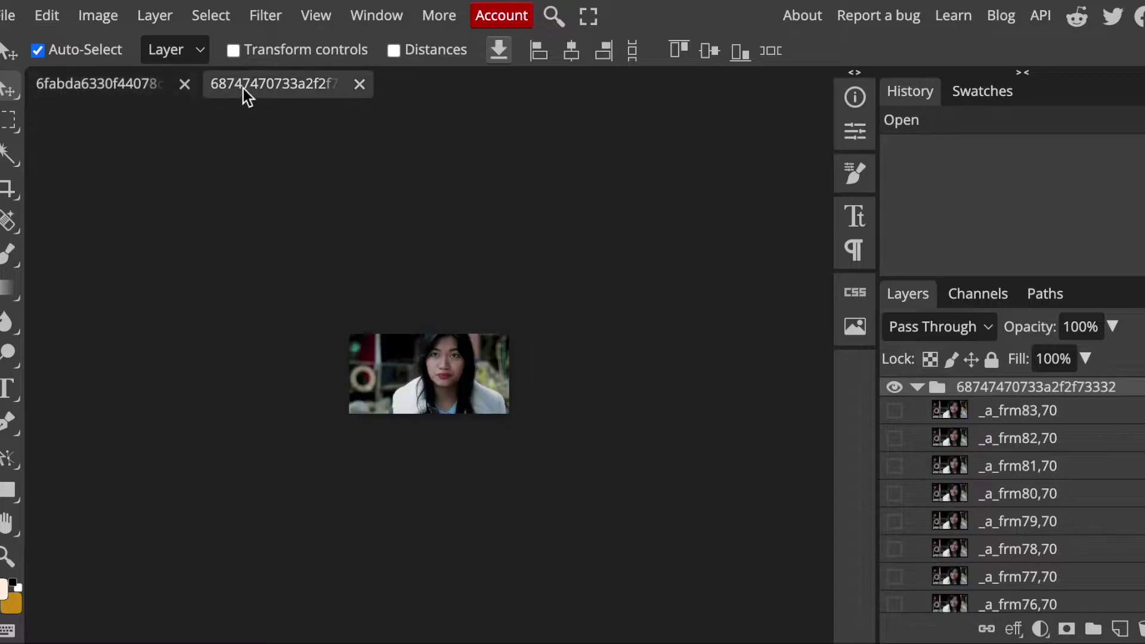
click(133, 93)
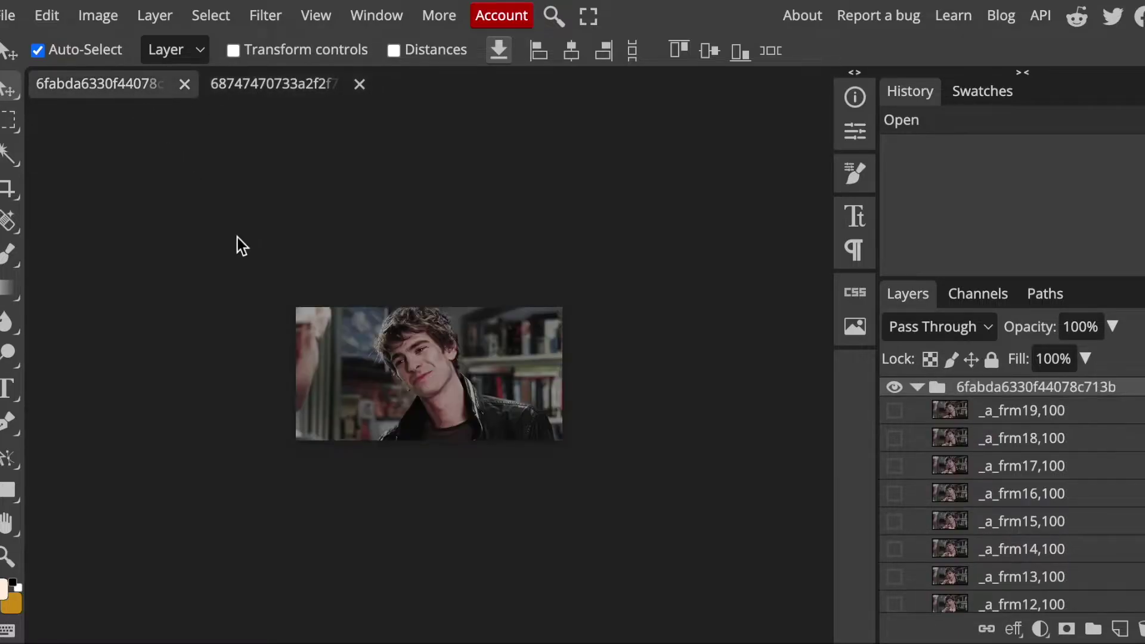
click(253, 97)
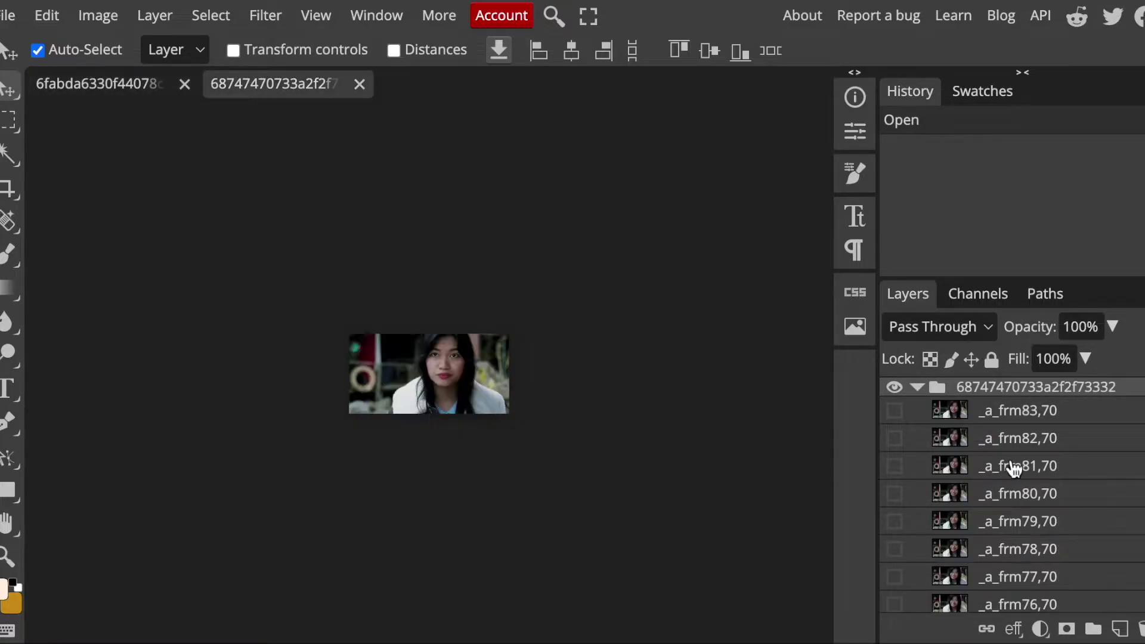
click(919, 388)
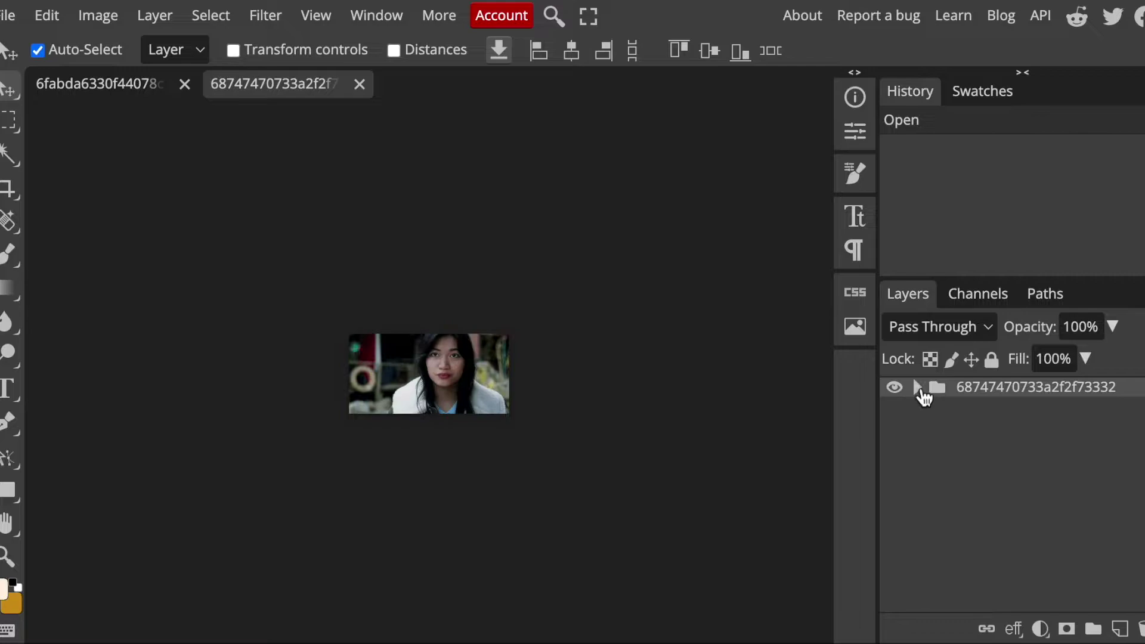
click(133, 93)
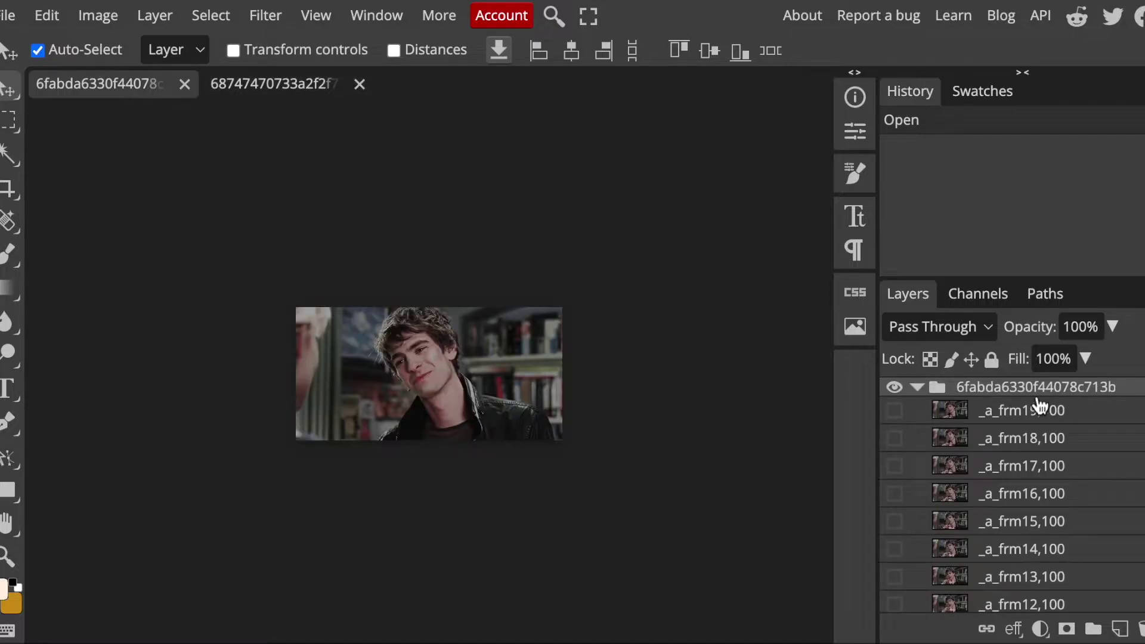
Step: Duplicate the man's collapsed frame group into the woman's GIF document and view that document
click(921, 393)
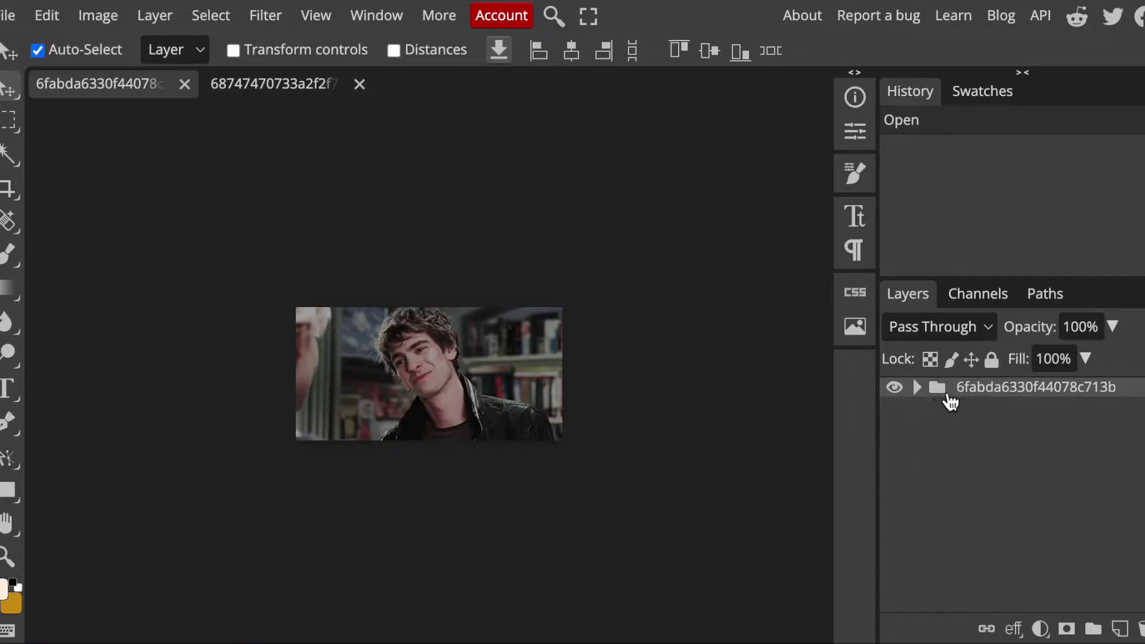
mouse_move(946, 399)
mouse_down()
mouse_move(681, 376)
mouse_move(1004, 413)
mouse_move(951, 390)
mouse_up()
right_click(953, 394)
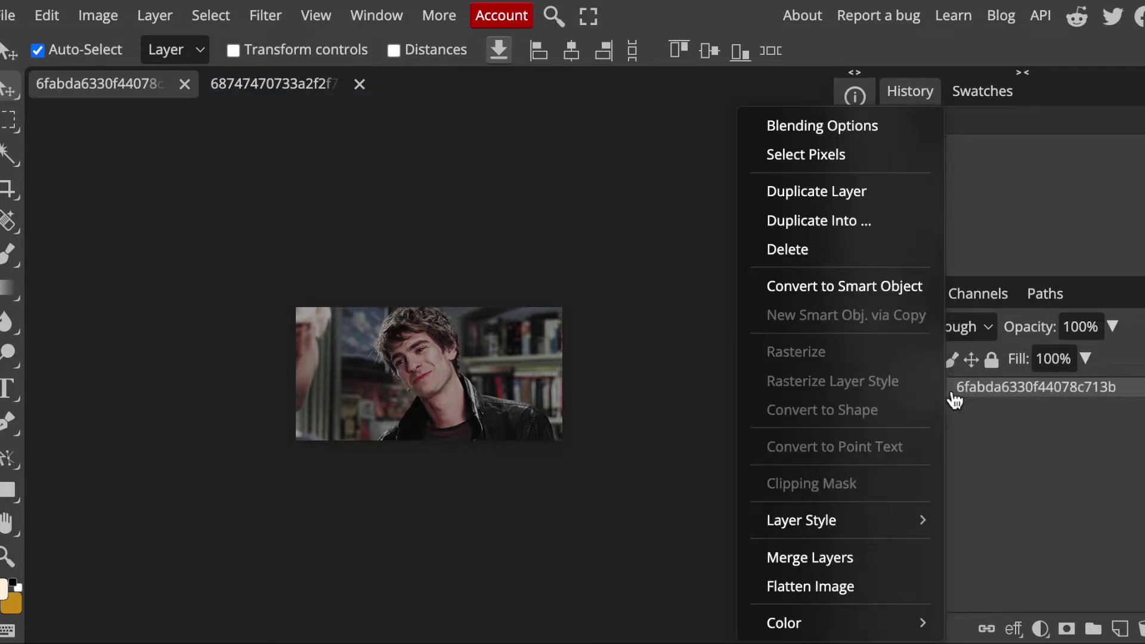
click(892, 221)
click(456, 226)
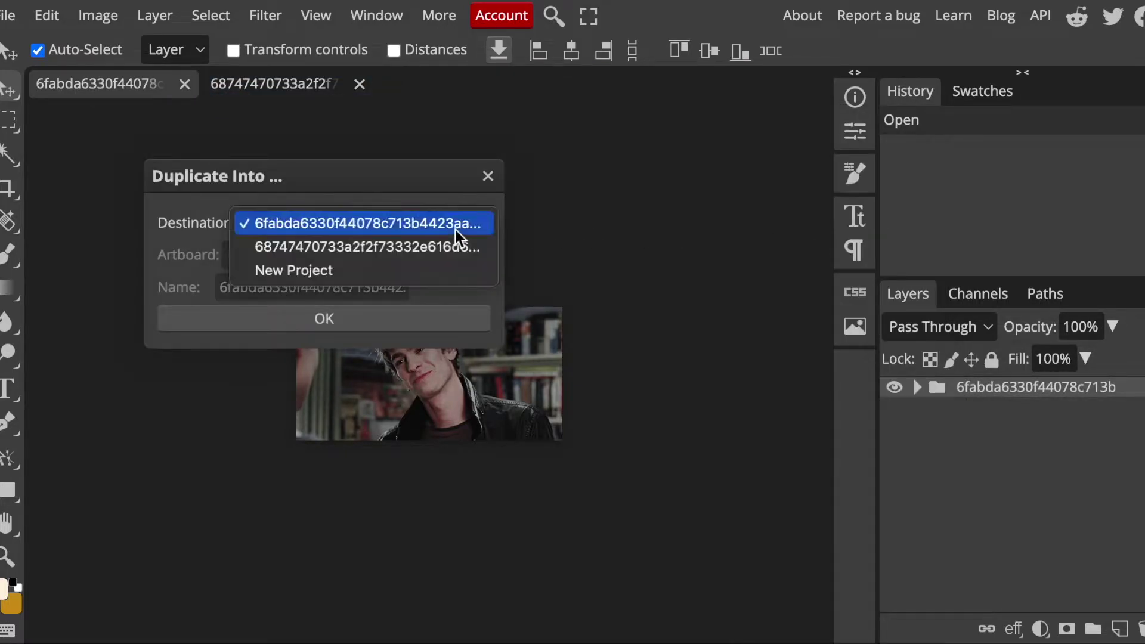
click(438, 249)
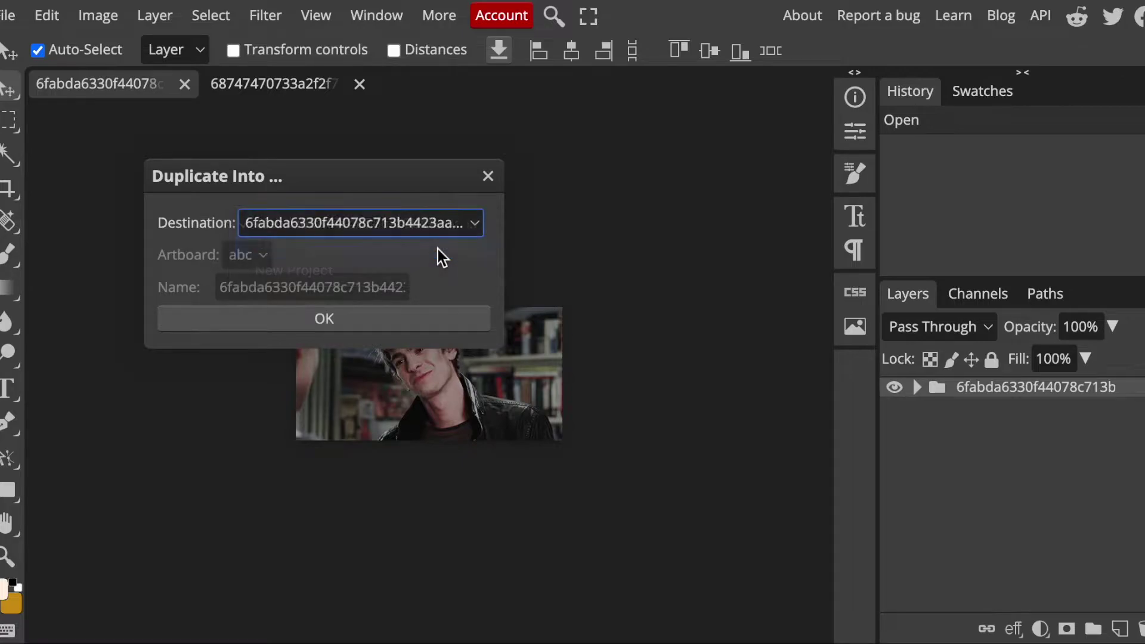
click(396, 322)
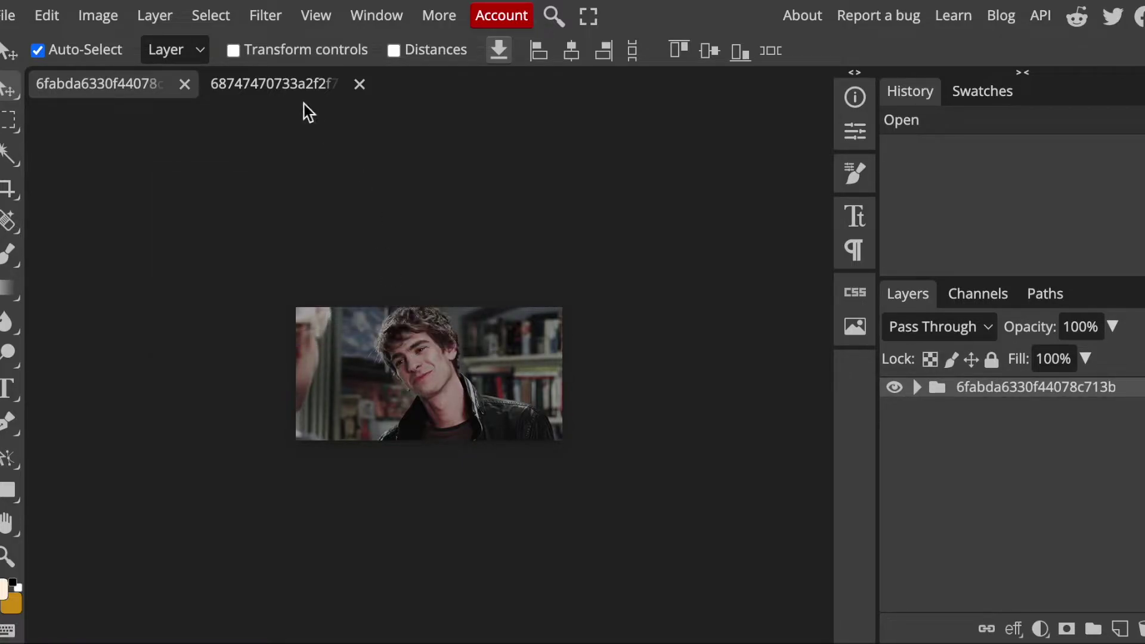
click(285, 98)
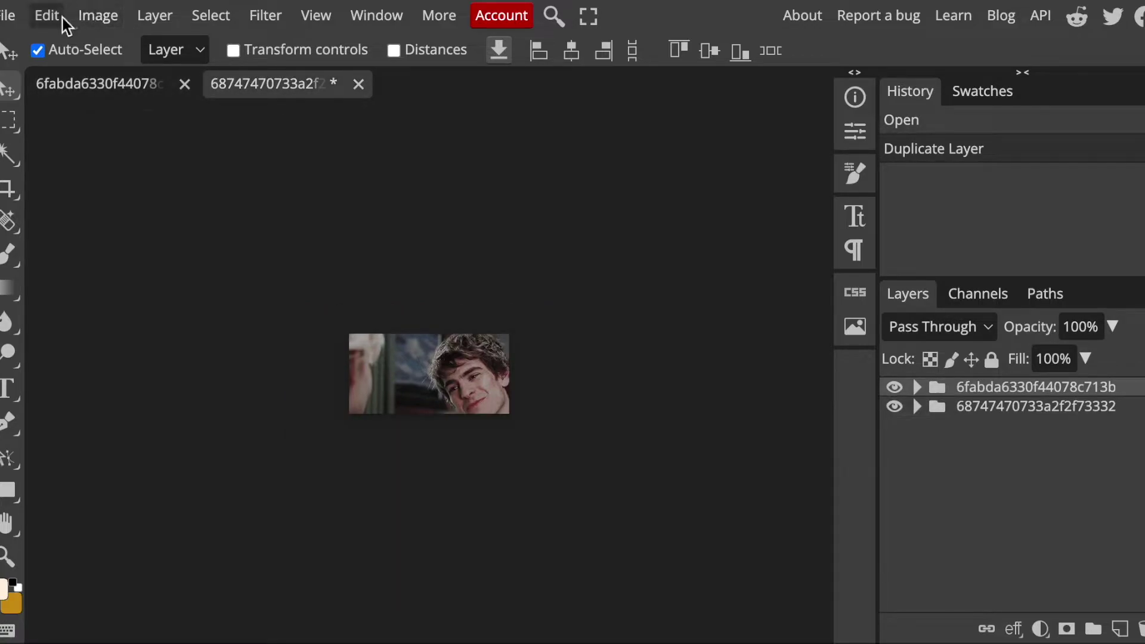
Step: Scale the copied man's group to about 61%, move it left, and flip it horizontally
click(38, 15)
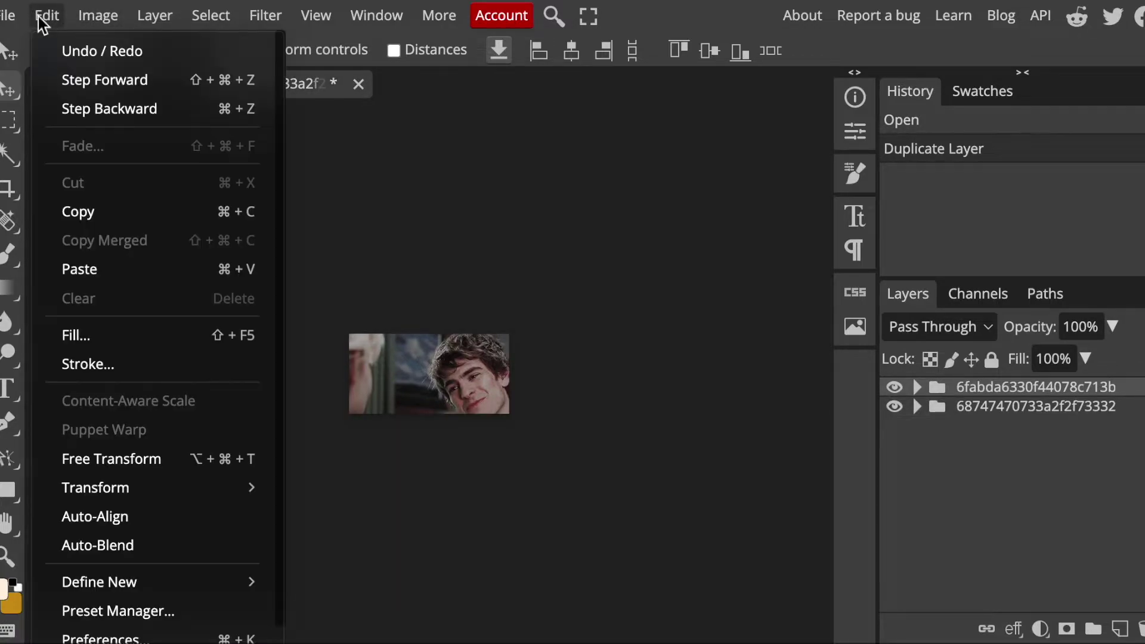
click(116, 456)
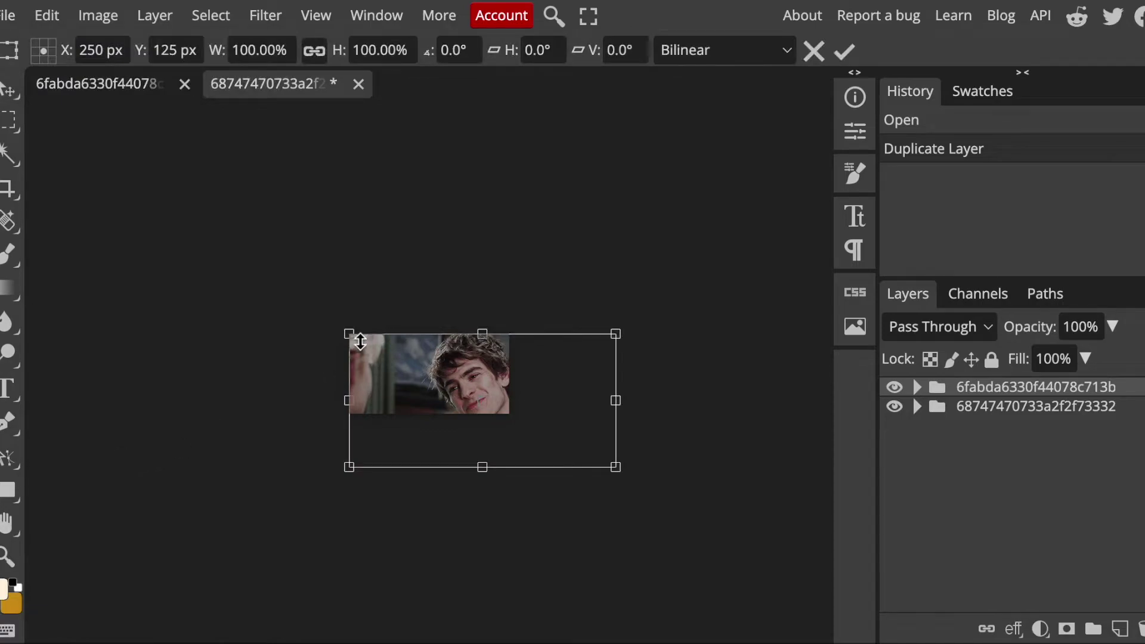
drag(347, 345, 459, 409)
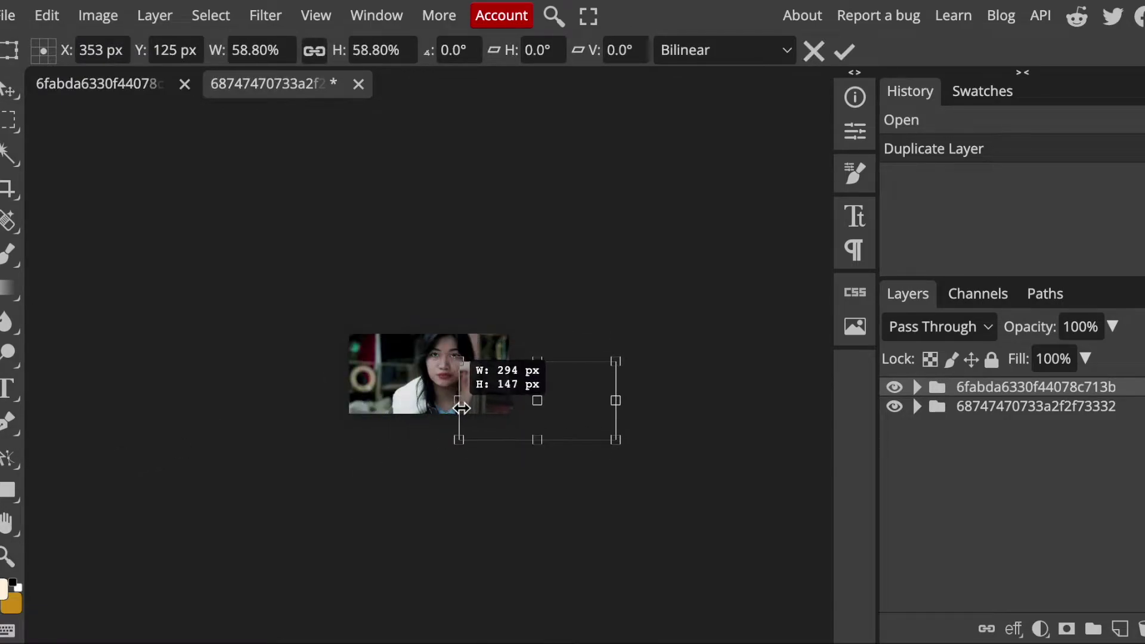
drag(530, 419, 315, 364)
drag(248, 418, 233, 430)
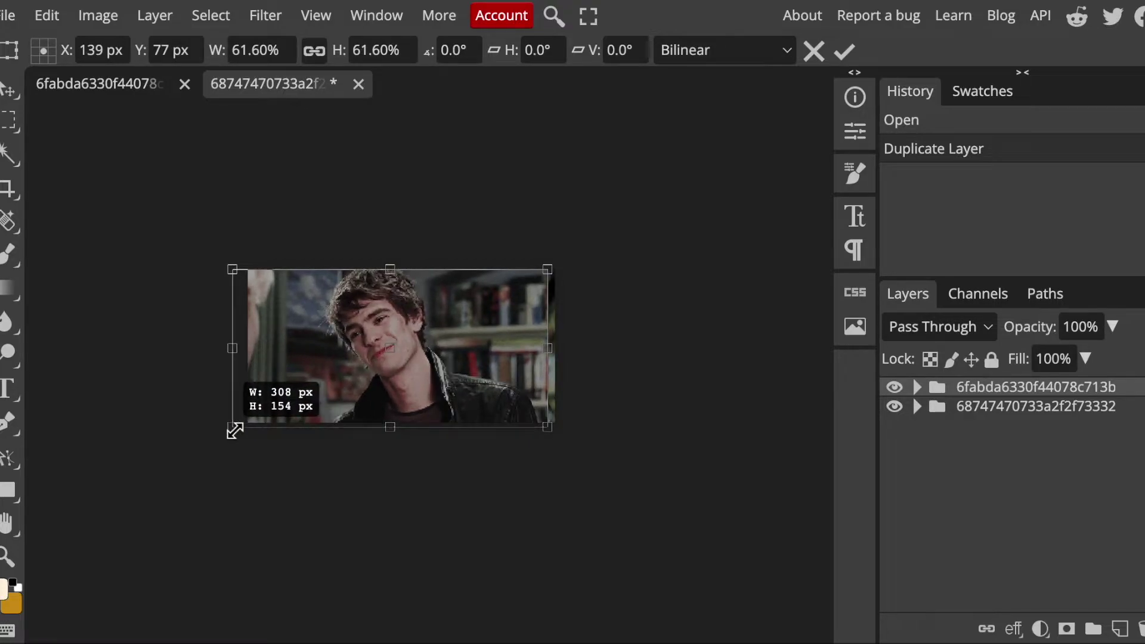
click(45, 24)
mouse_move(95, 488)
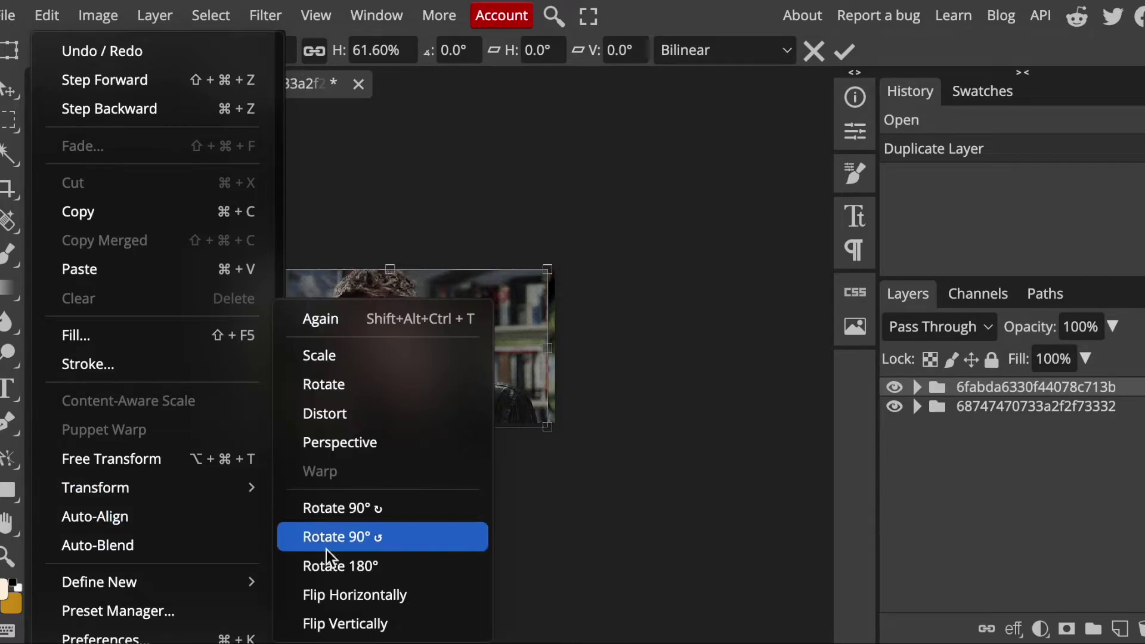
click(333, 595)
drag(447, 396, 431, 396)
key(Return)
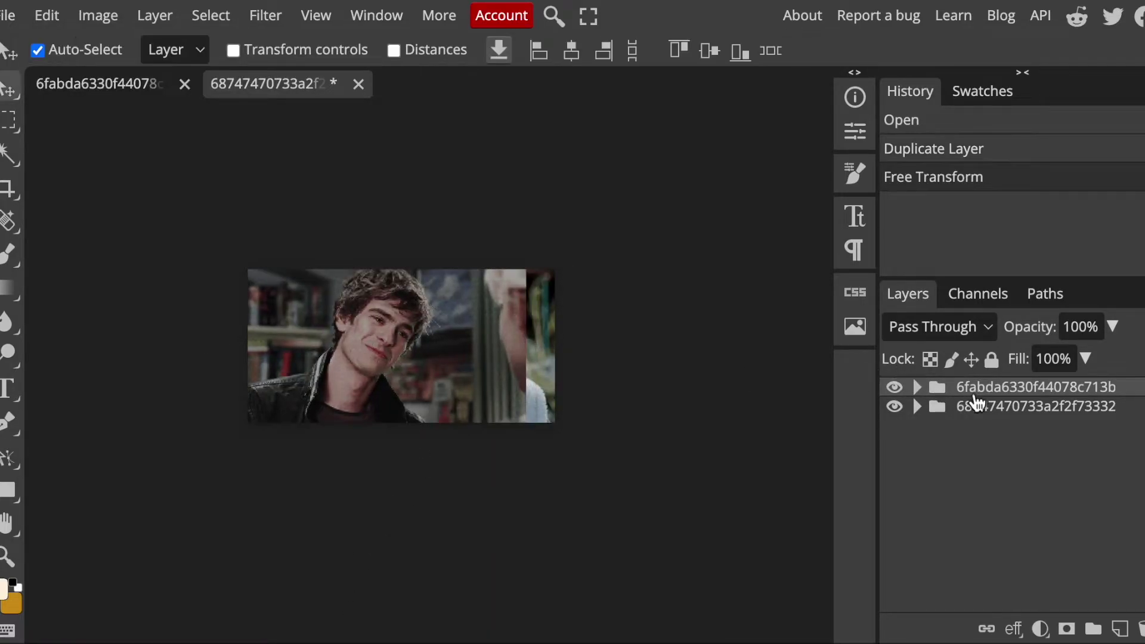
Step: Hide the man's group, try moving the woman's group right, then undo that move
click(893, 386)
click(957, 408)
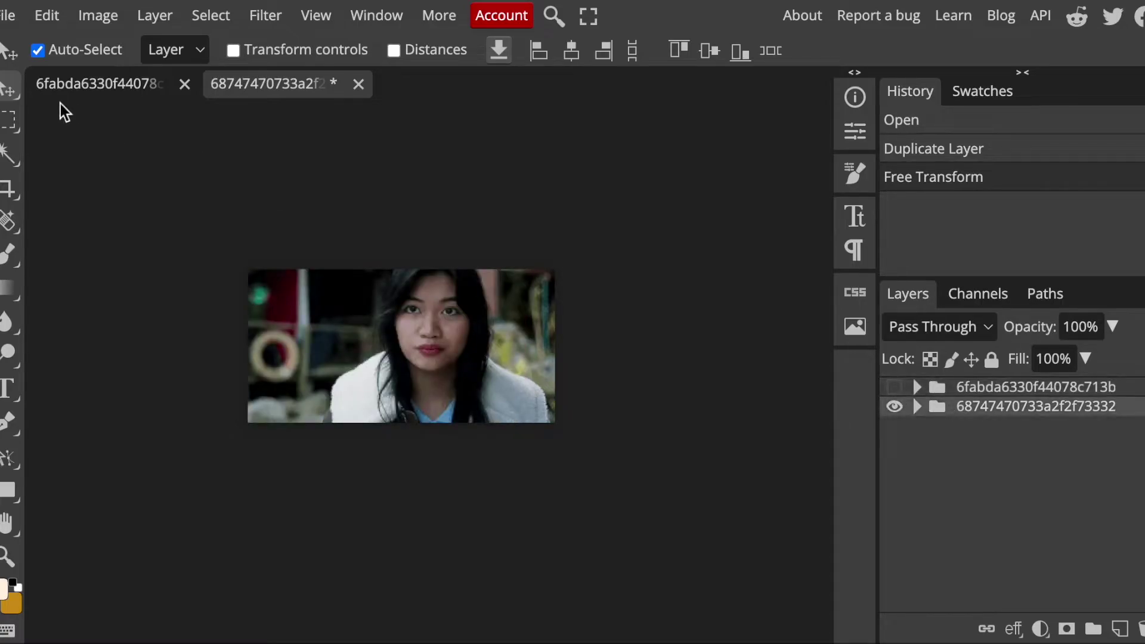
drag(461, 319, 493, 319)
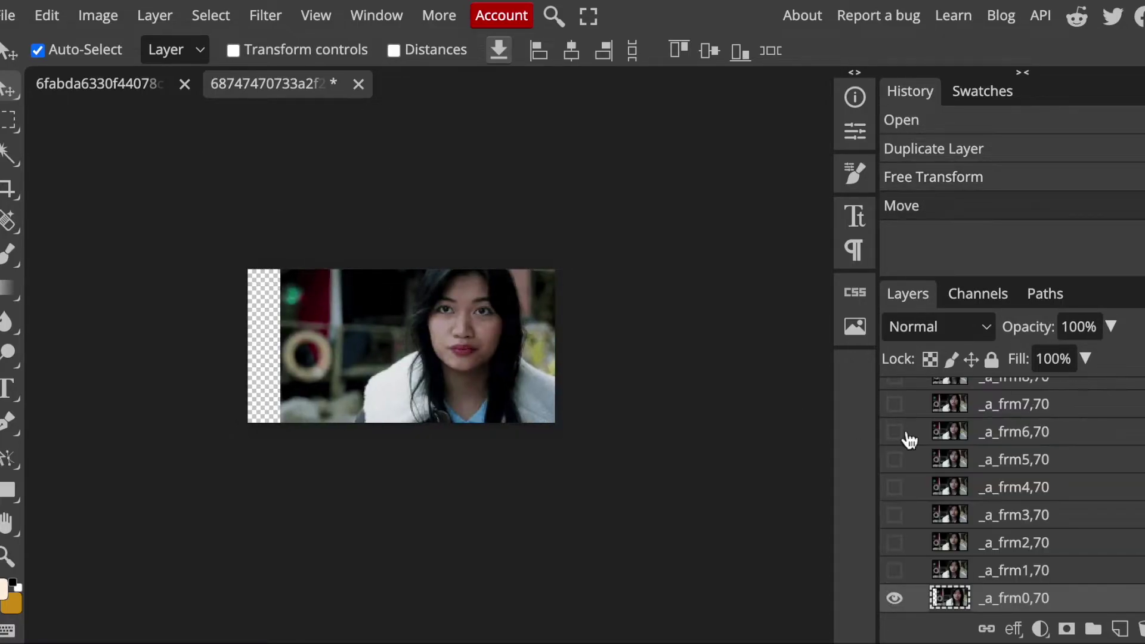
click(918, 187)
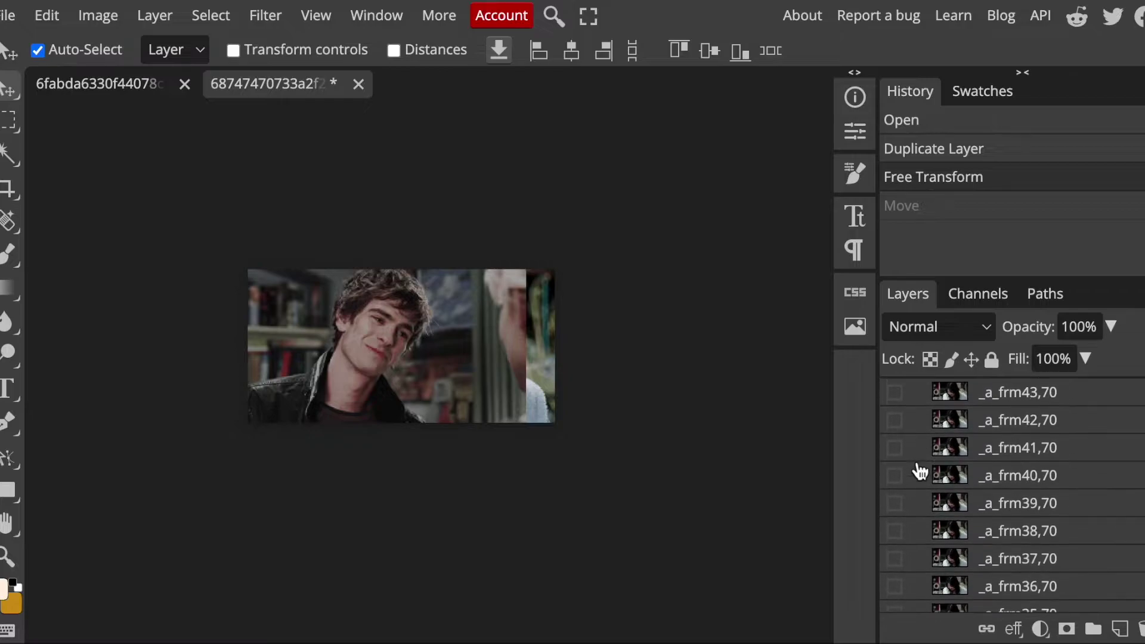
scroll(922, 430, up, 5)
scroll(920, 399, up, 8)
scroll(920, 397, up, 3)
Step: Select all the woman's frame layers, shift them right, and make the man's group visible again
click(915, 391)
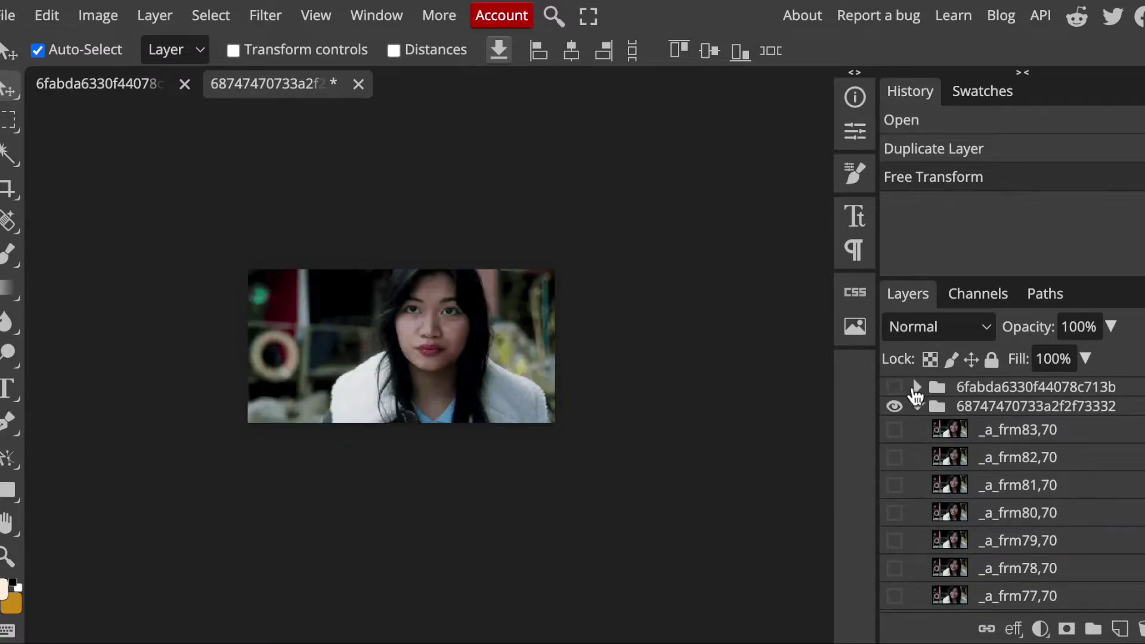
click(918, 437)
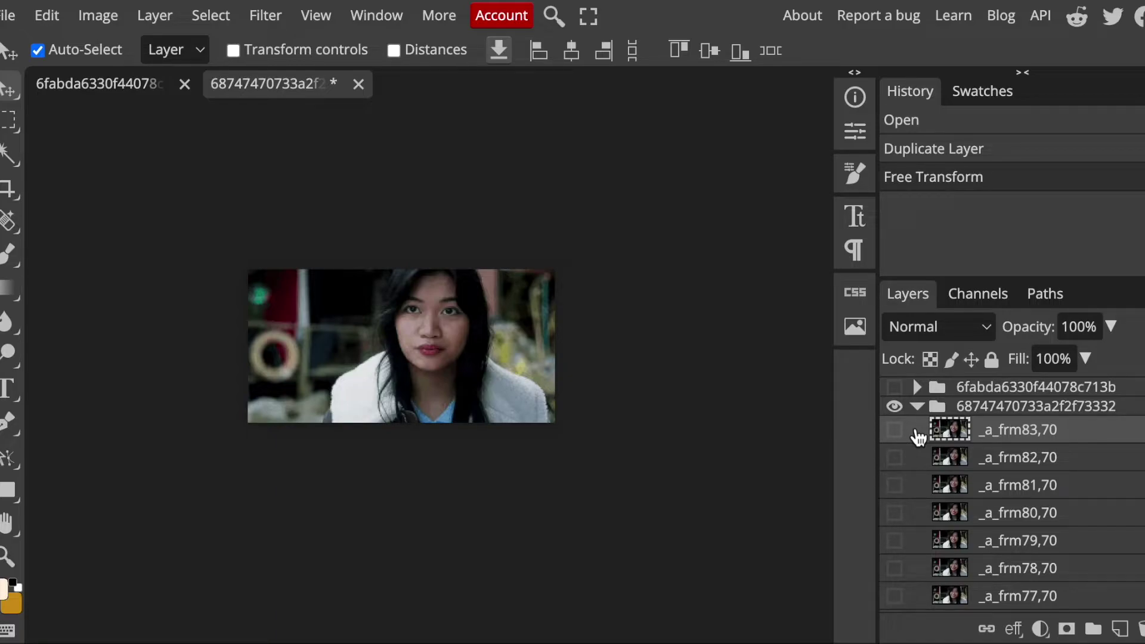
scroll(930, 439, down, 2)
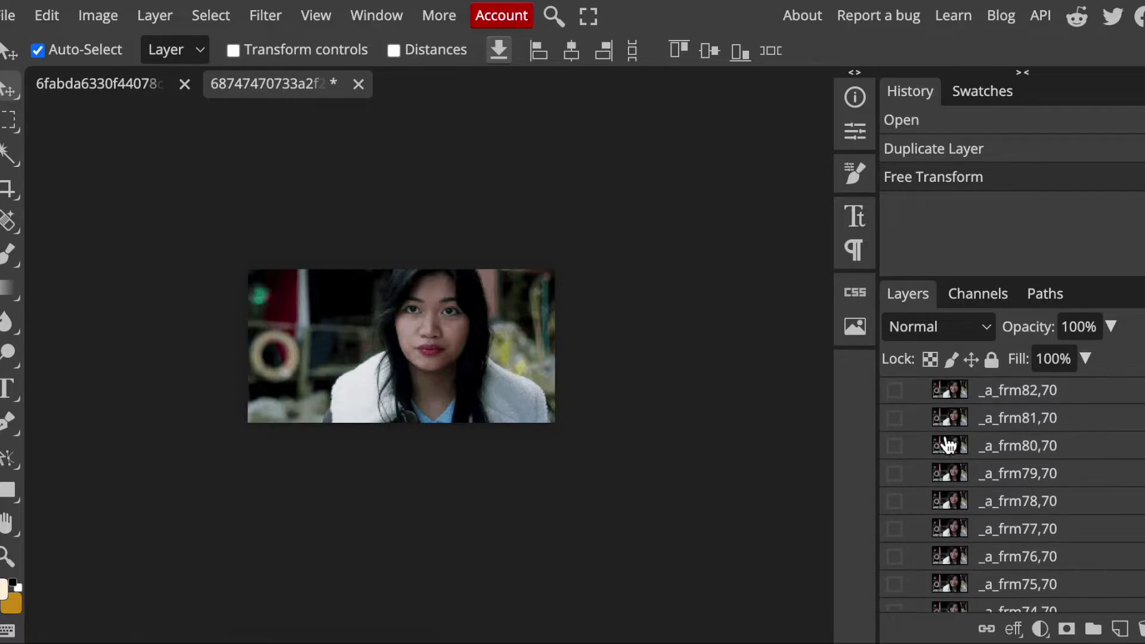
scroll(940, 439, down, 2)
scroll(944, 443, down, 5)
scroll(948, 445, down, 5)
scroll(948, 444, down, 7)
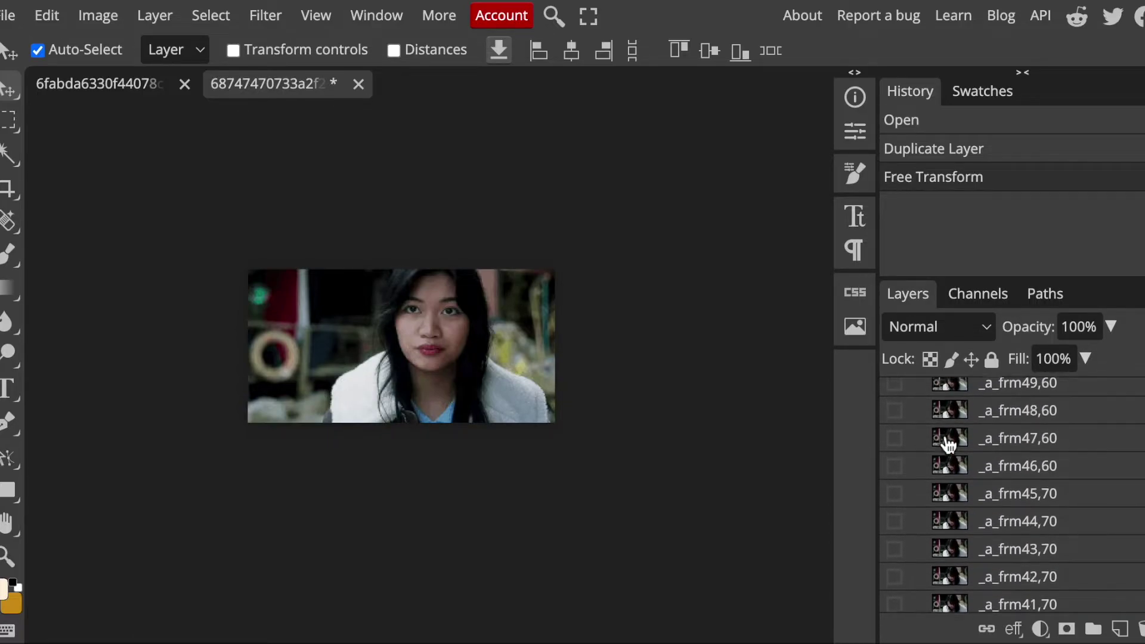
scroll(948, 444, down, 10)
scroll(948, 445, down, 8)
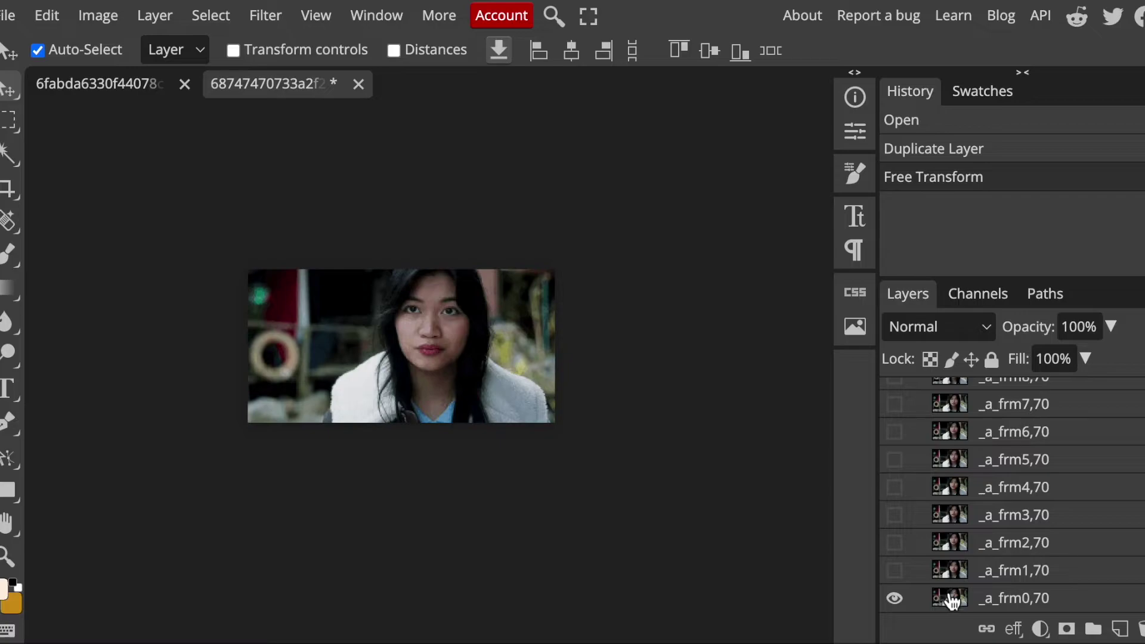
shift+click(952, 601)
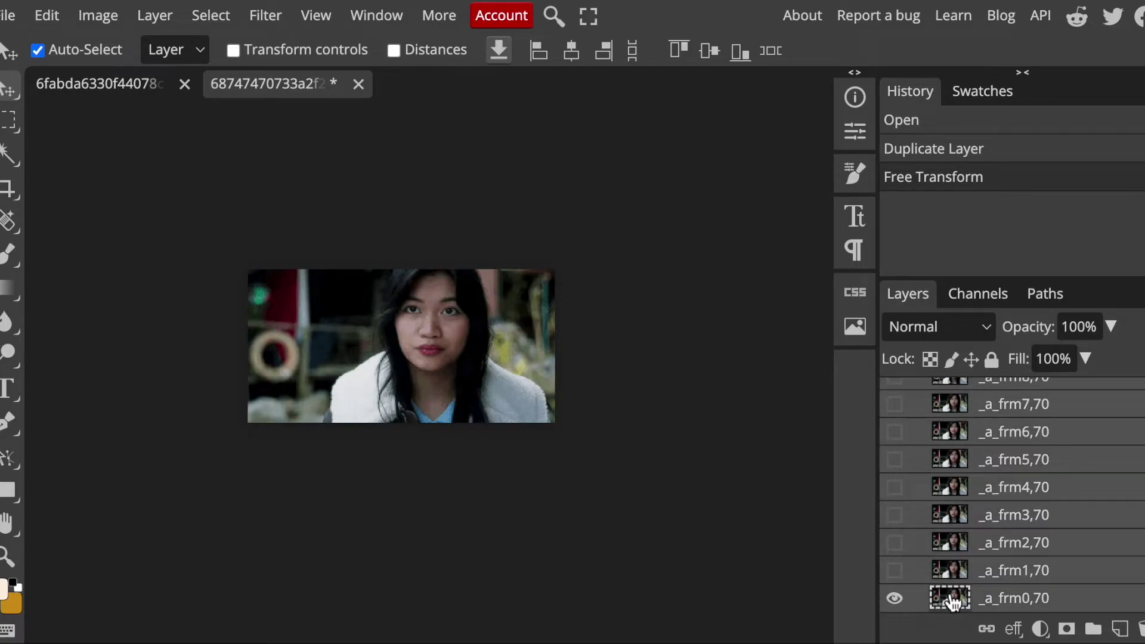
drag(470, 388, 502, 389)
scroll(958, 511, up, 15)
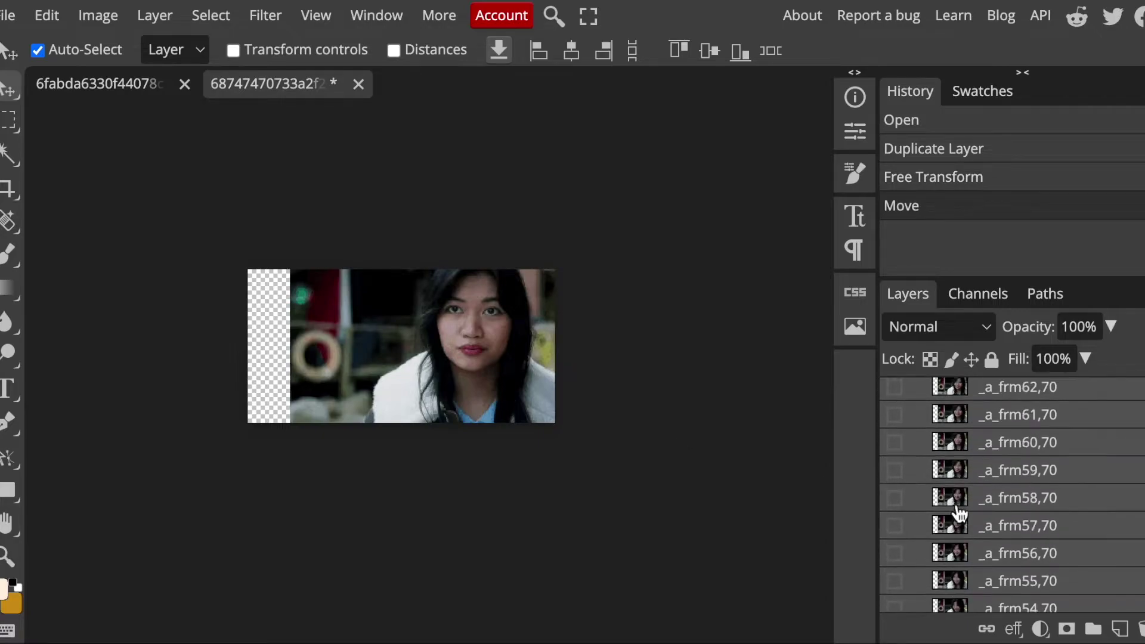
scroll(954, 512, up, 5)
click(966, 417)
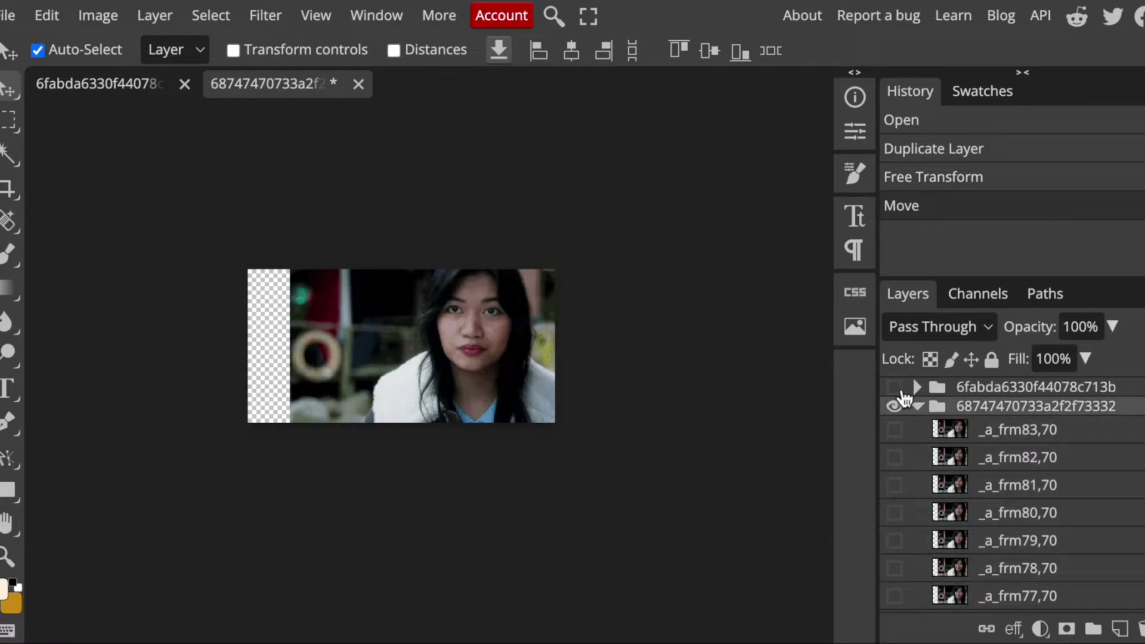
click(896, 386)
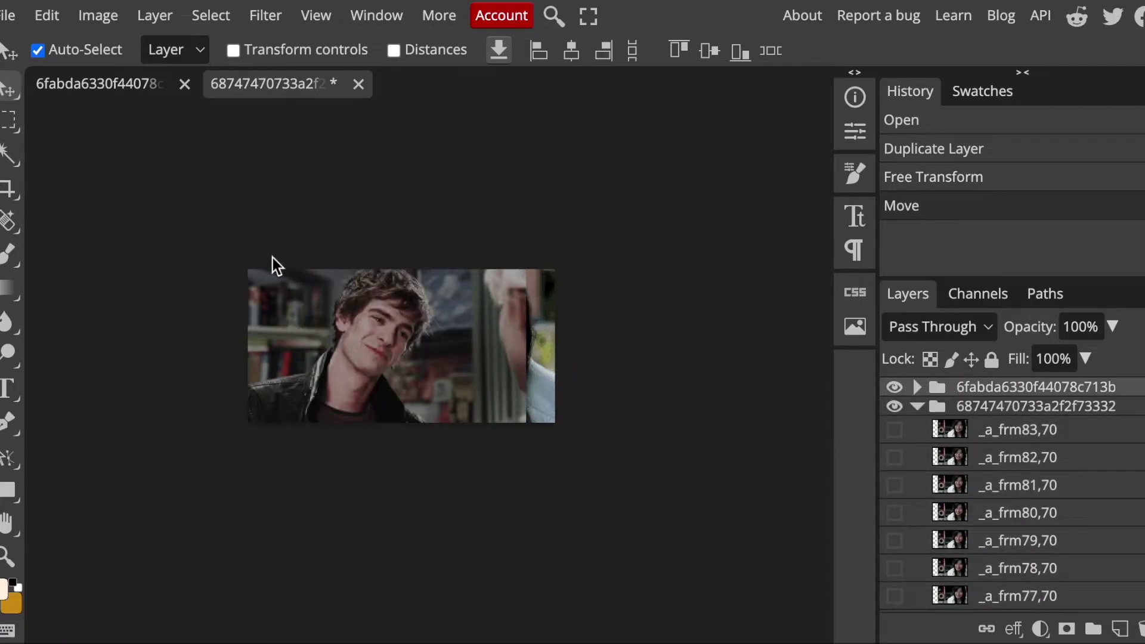
click(47, 15)
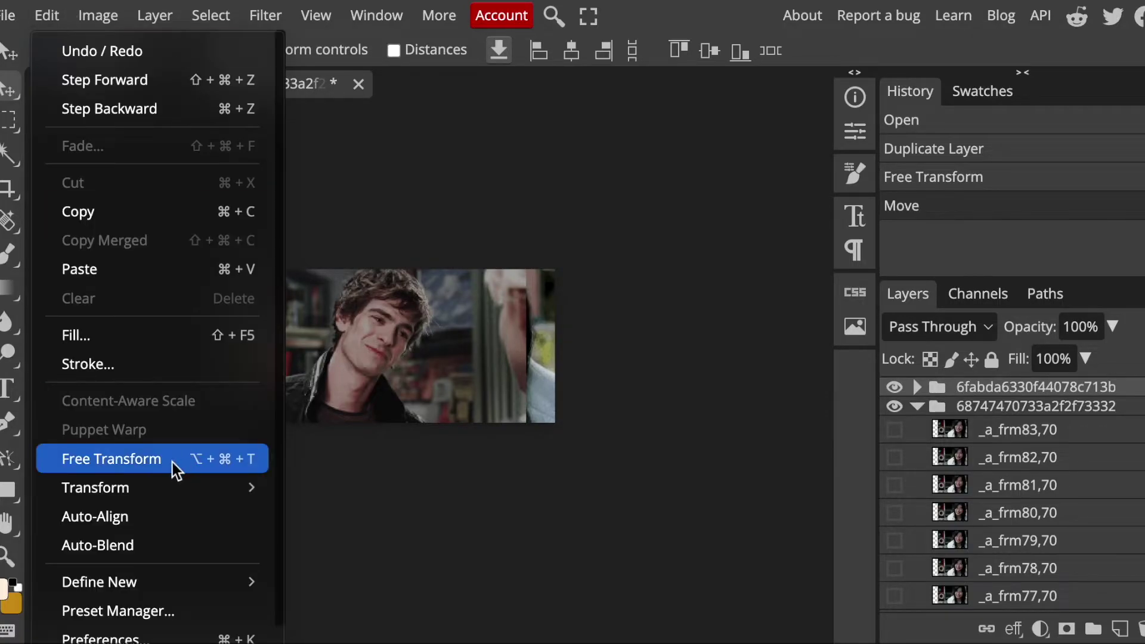
Step: Enlarge the man's animation to about 109% and move it left
click(173, 462)
drag(530, 268, 557, 255)
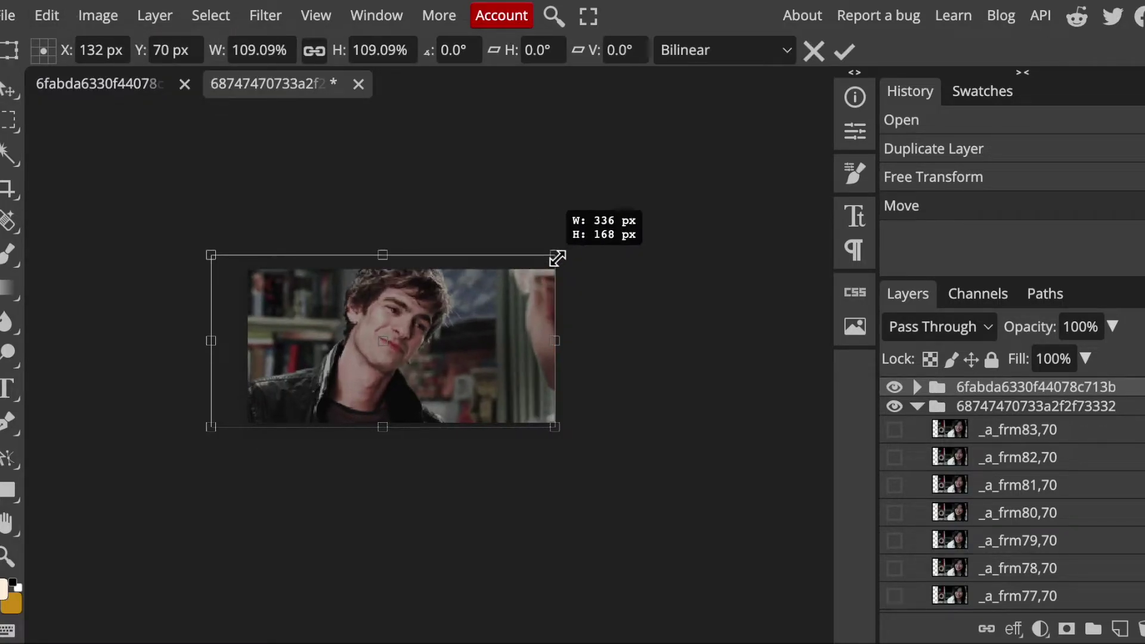
mouse_move(478, 324)
mouse_down()
mouse_move(439, 330)
mouse_move(453, 328)
mouse_up()
key(Return)
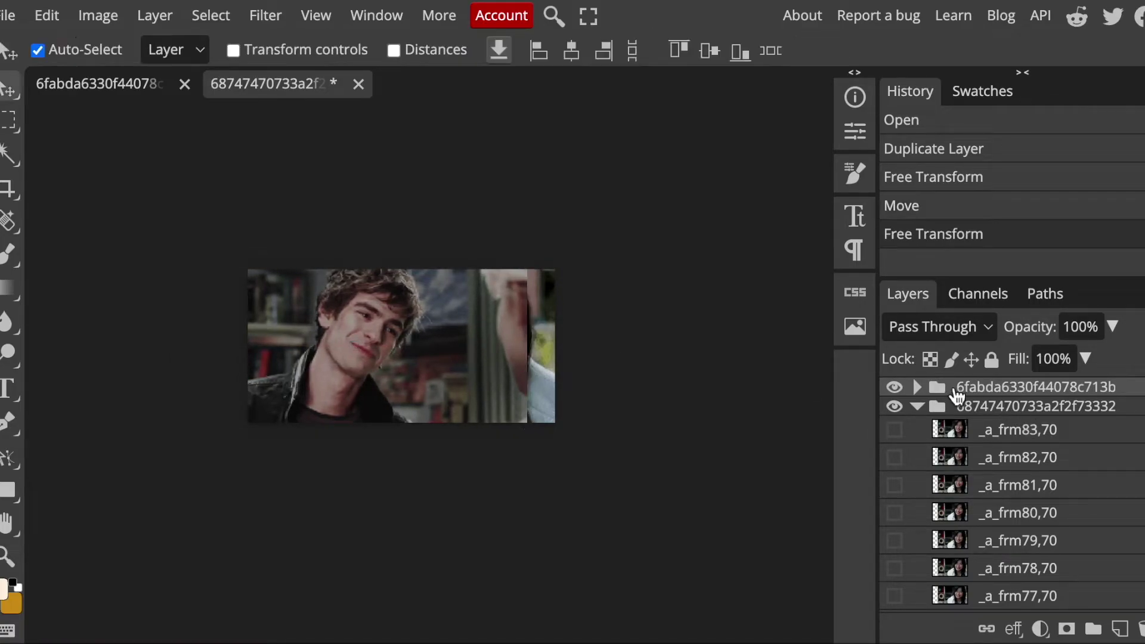
Step: Toggle the man's group off and on to compare, and collapse the woman's frame group
click(894, 387)
click(895, 387)
click(918, 406)
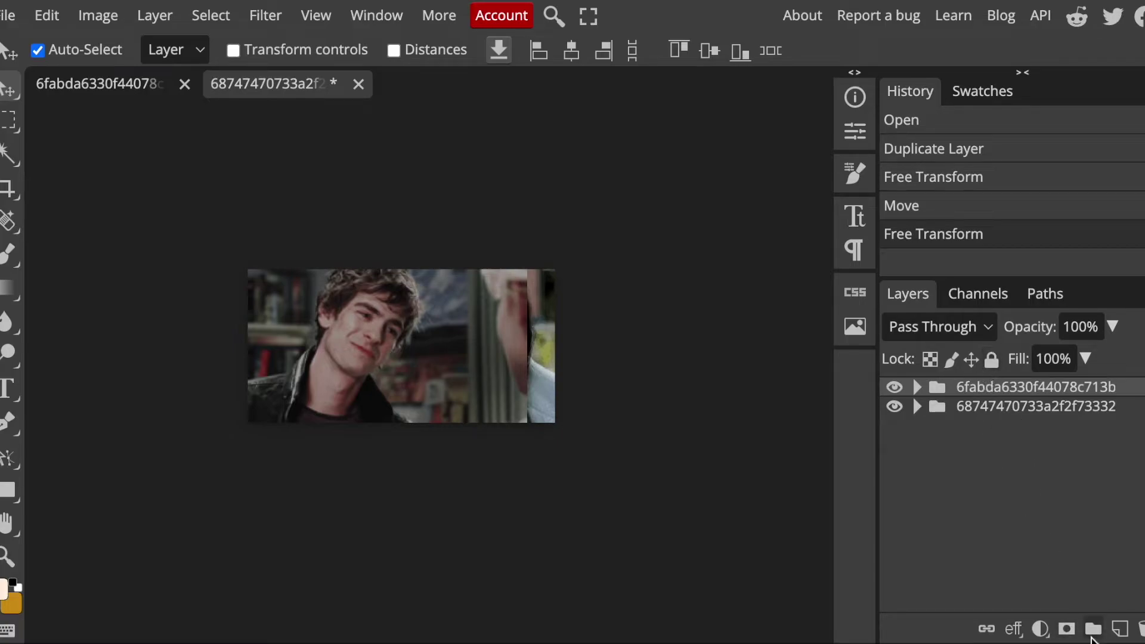
right_click(976, 399)
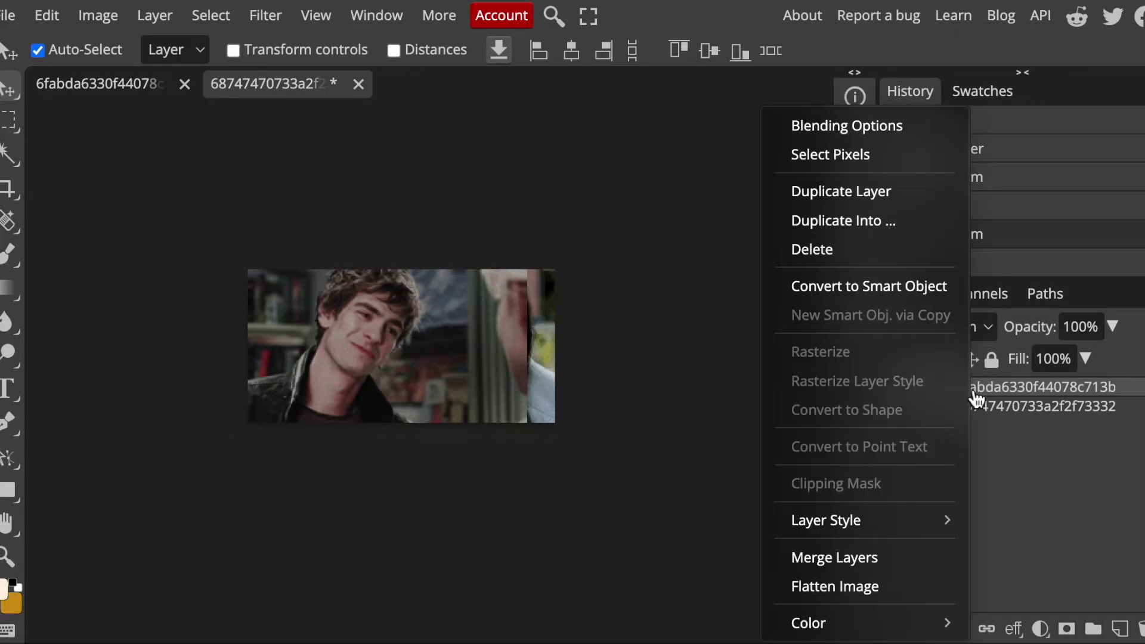
Step: Add a white raster mask to the man's animation group from the Layers panel
click(977, 399)
right_click(994, 399)
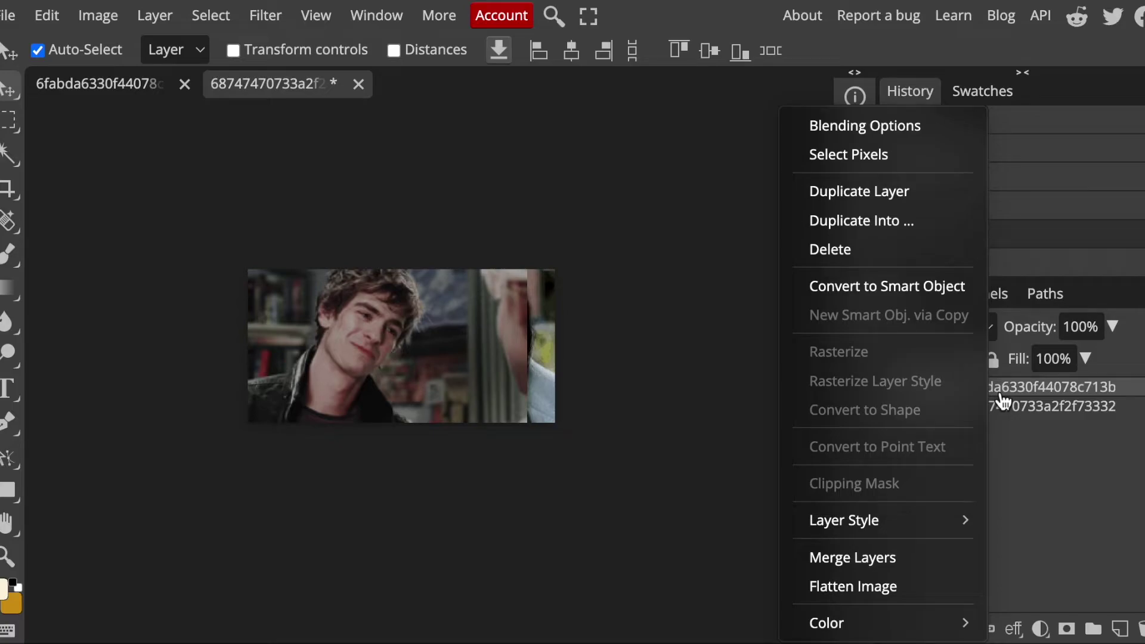
click(1002, 397)
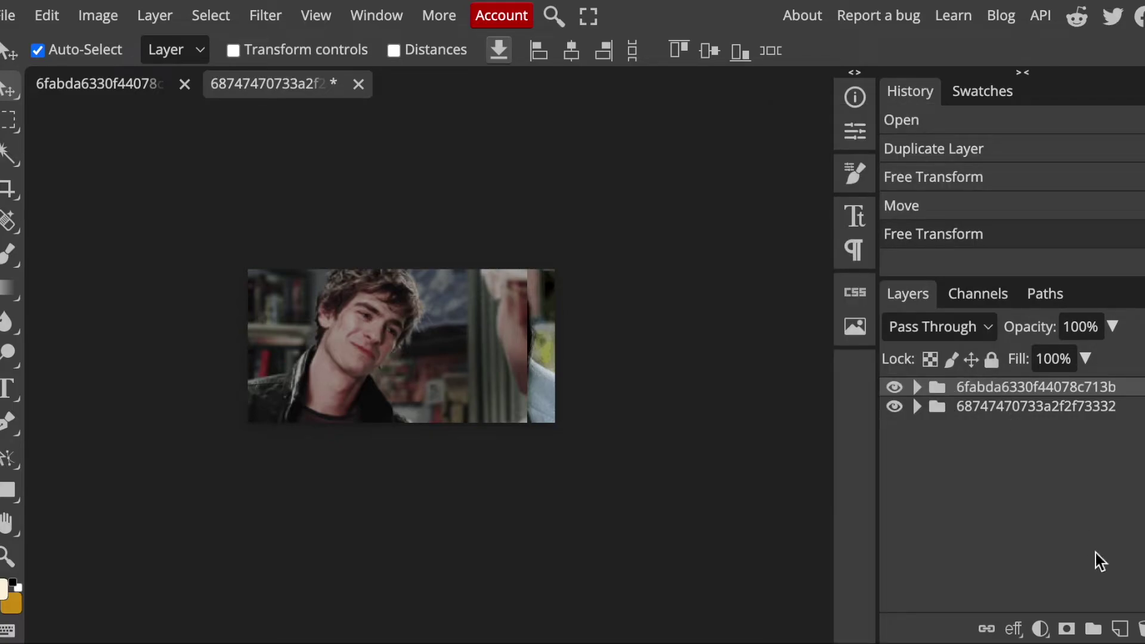
click(1067, 629)
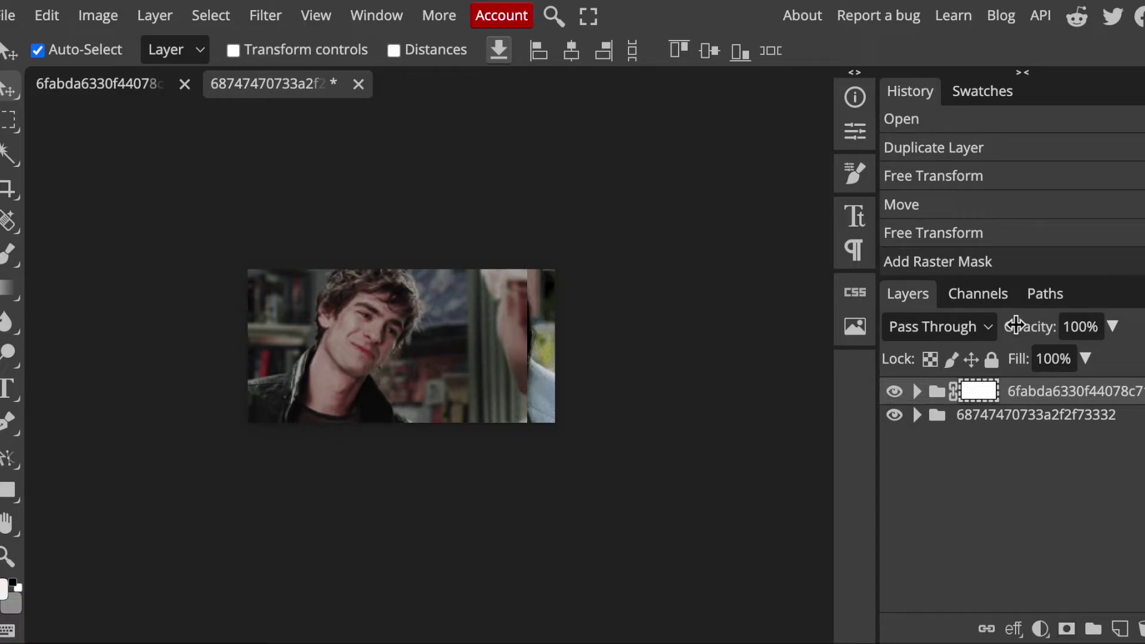
Step: Paint black with a 135 px soft round brush down the mask's right side
click(9, 253)
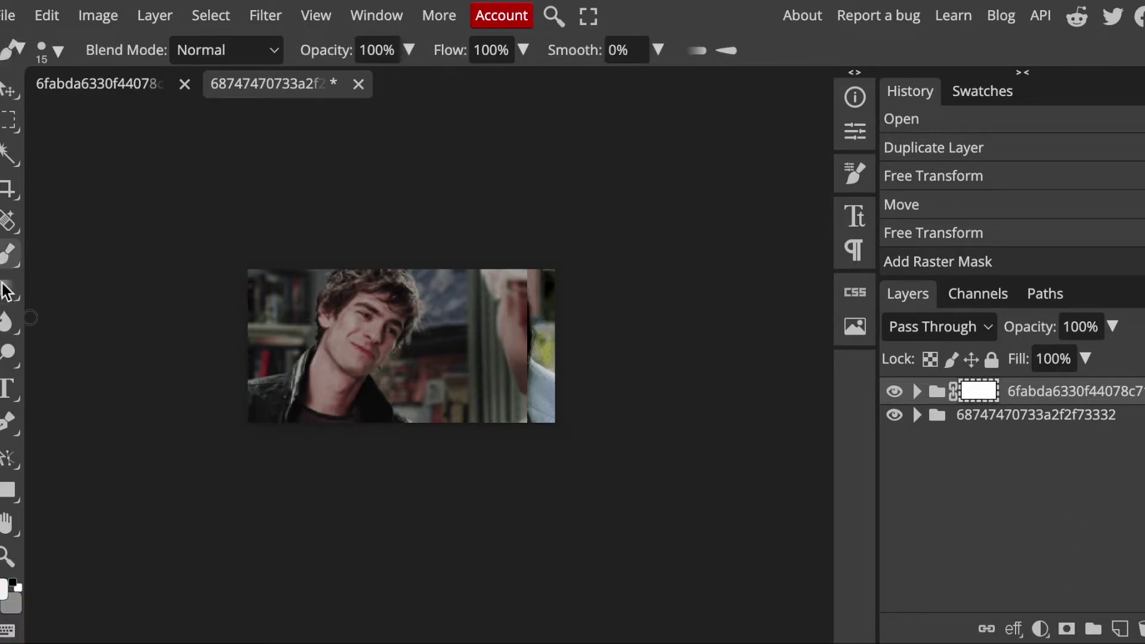
click(9, 586)
click(161, 470)
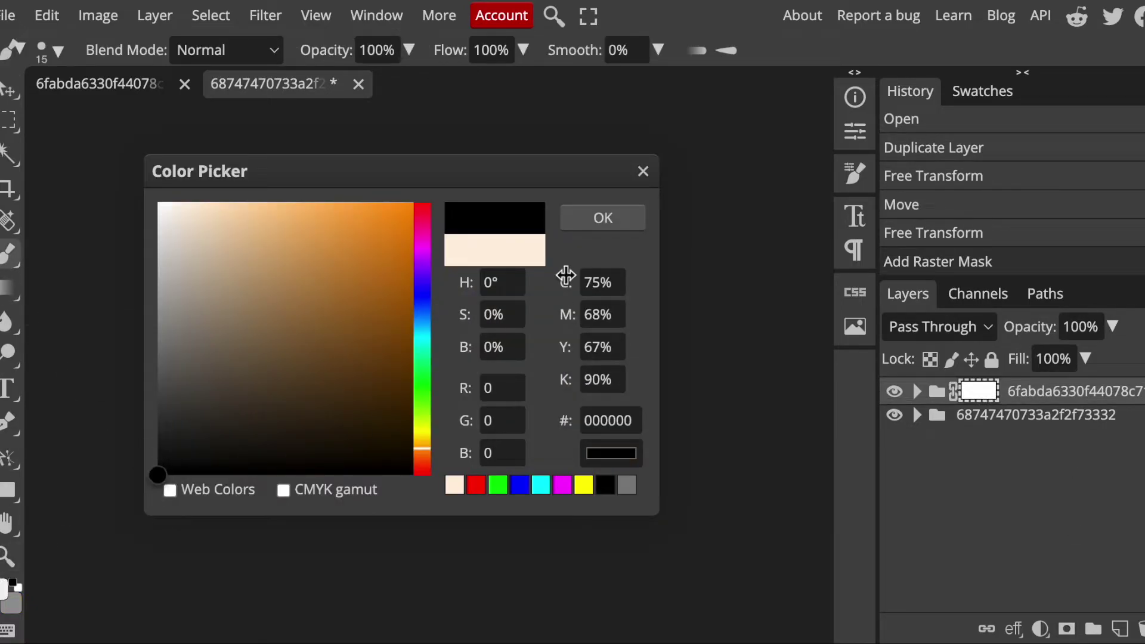
click(603, 223)
click(856, 174)
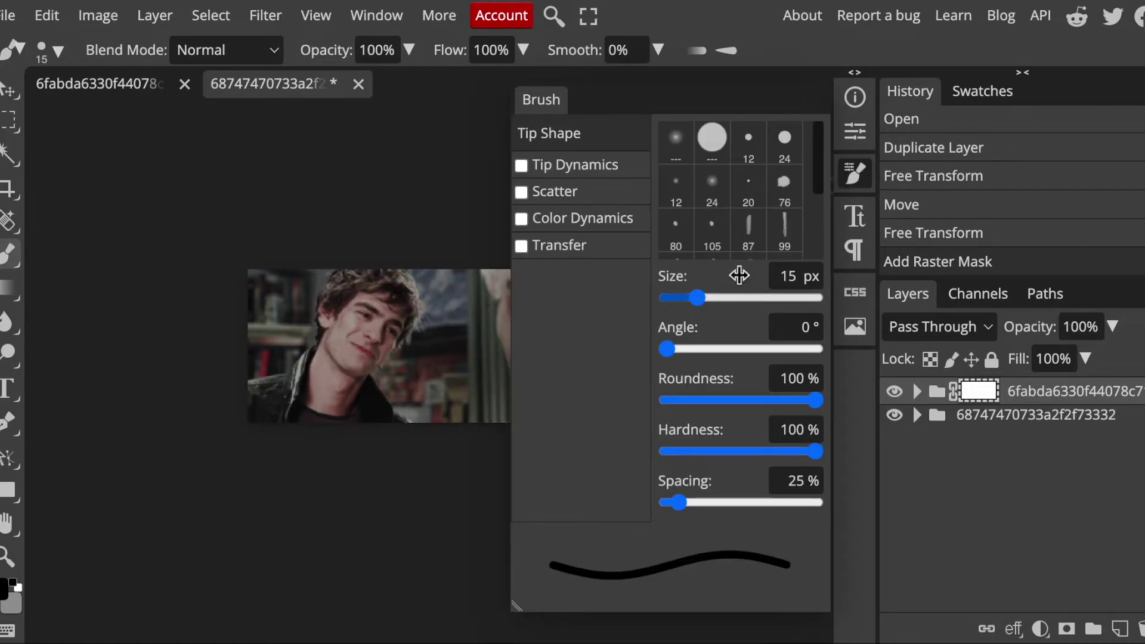
click(713, 189)
click(738, 297)
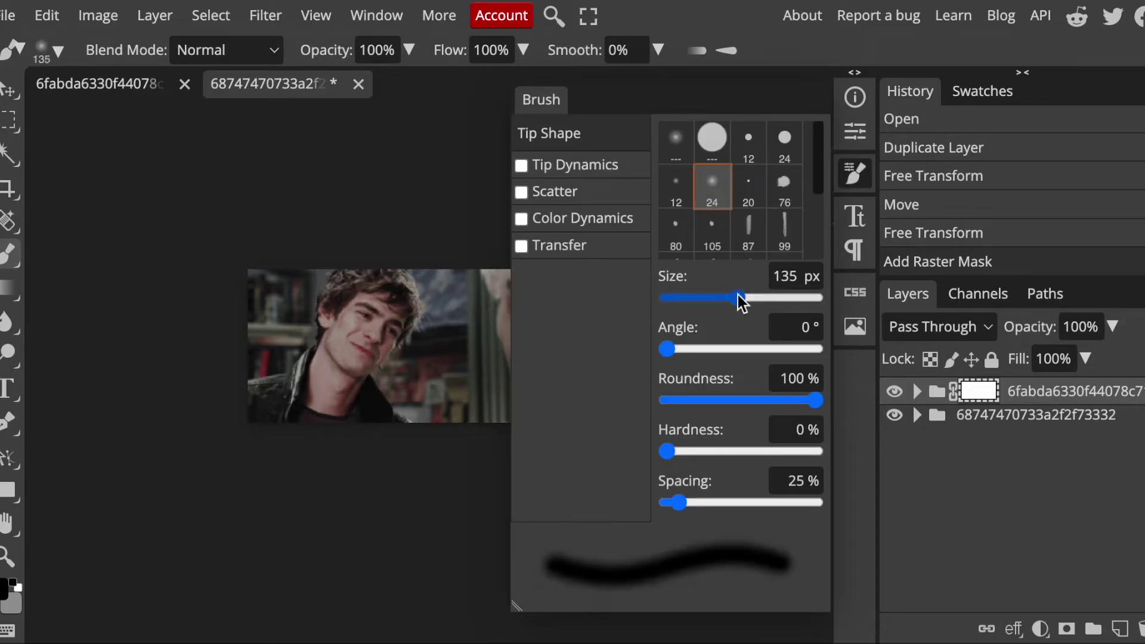
click(856, 171)
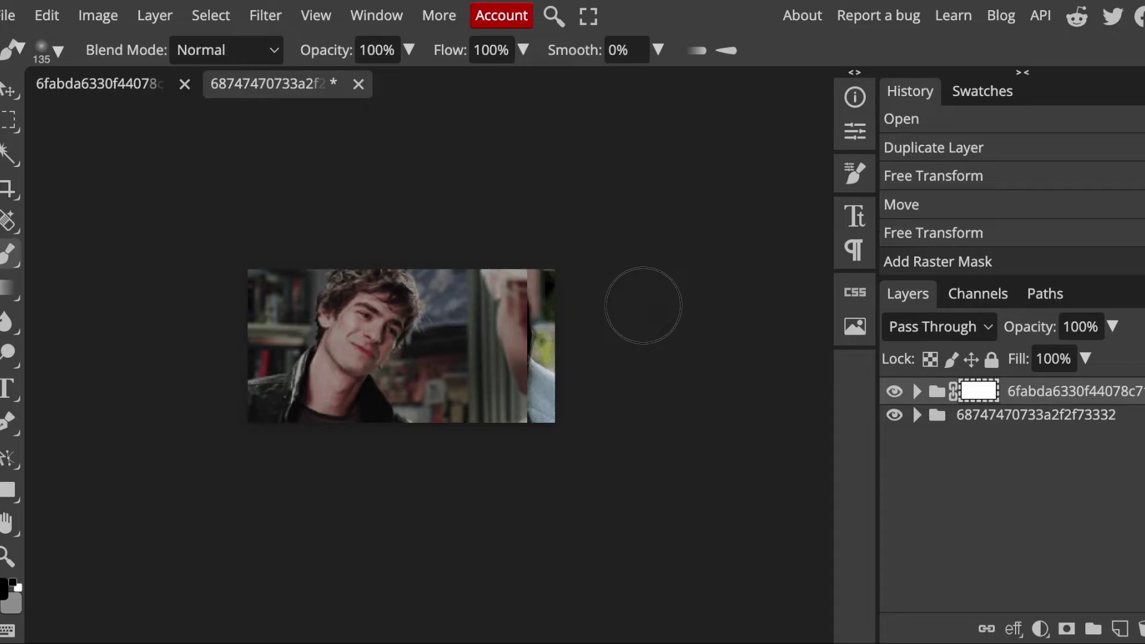
mouse_move(564, 281)
mouse_down()
mouse_move(523, 345)
mouse_move(484, 323)
mouse_move(501, 242)
mouse_move(499, 386)
mouse_move(549, 289)
mouse_up()
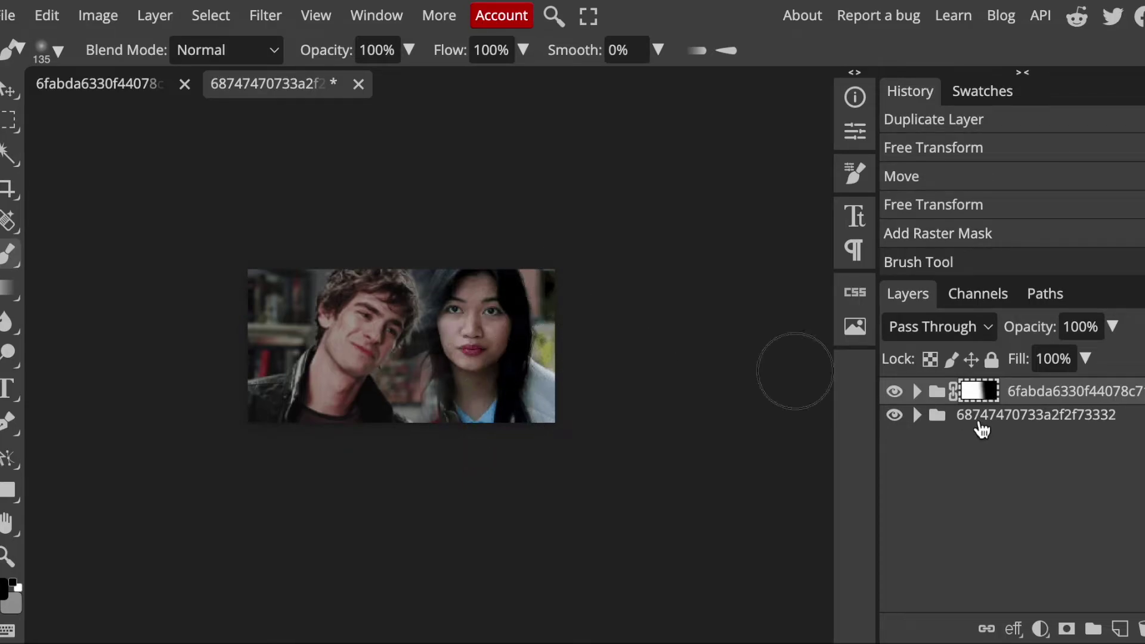
Step: Nudge the man's group slightly left, then paint more black on its mask to soften the seam
click(42, 18)
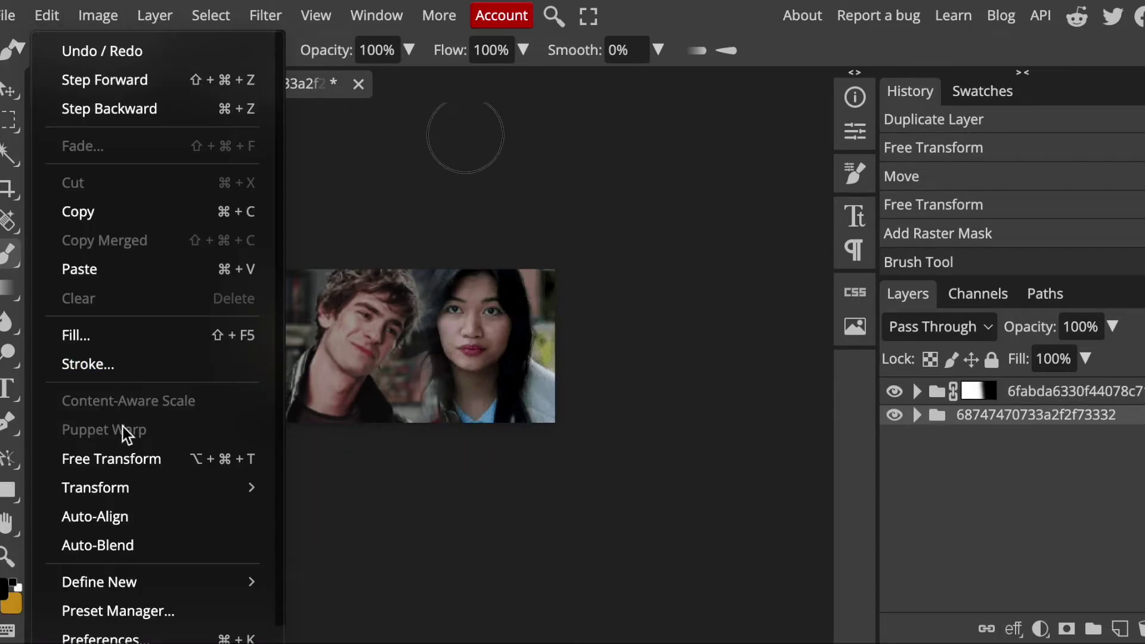
click(122, 455)
drag(519, 364, 504, 365)
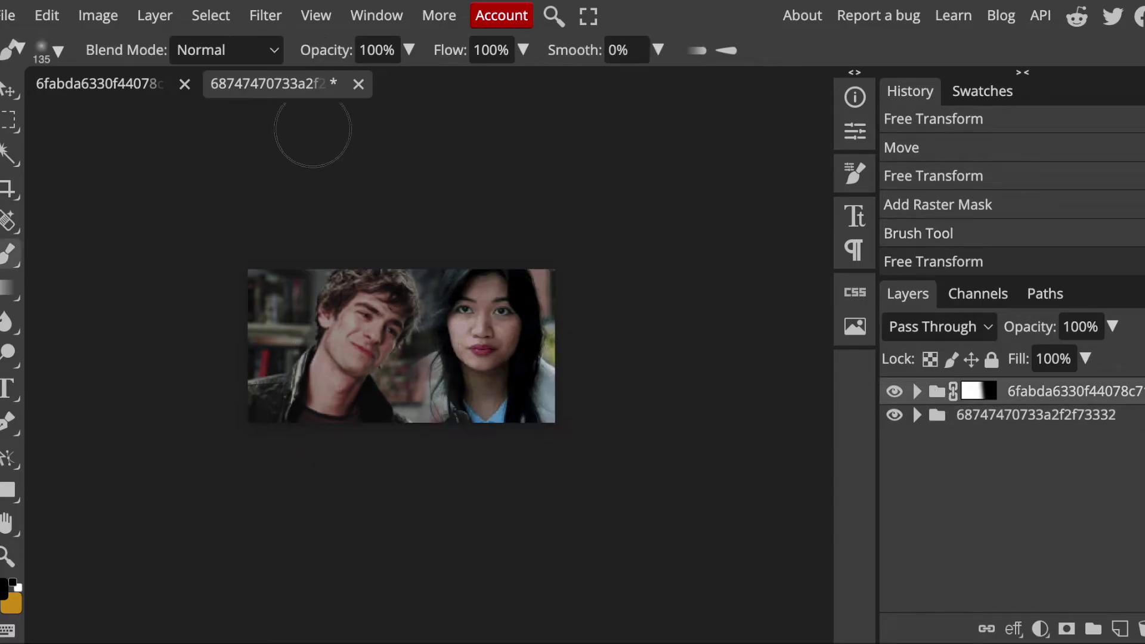
click(47, 16)
click(107, 457)
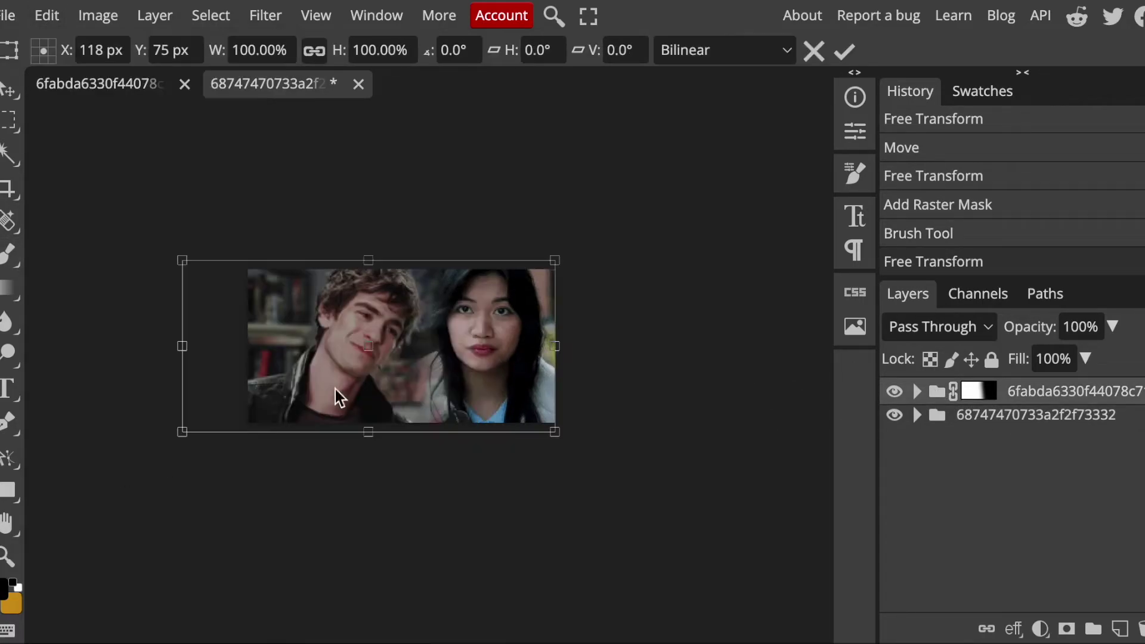
drag(437, 370, 416, 370)
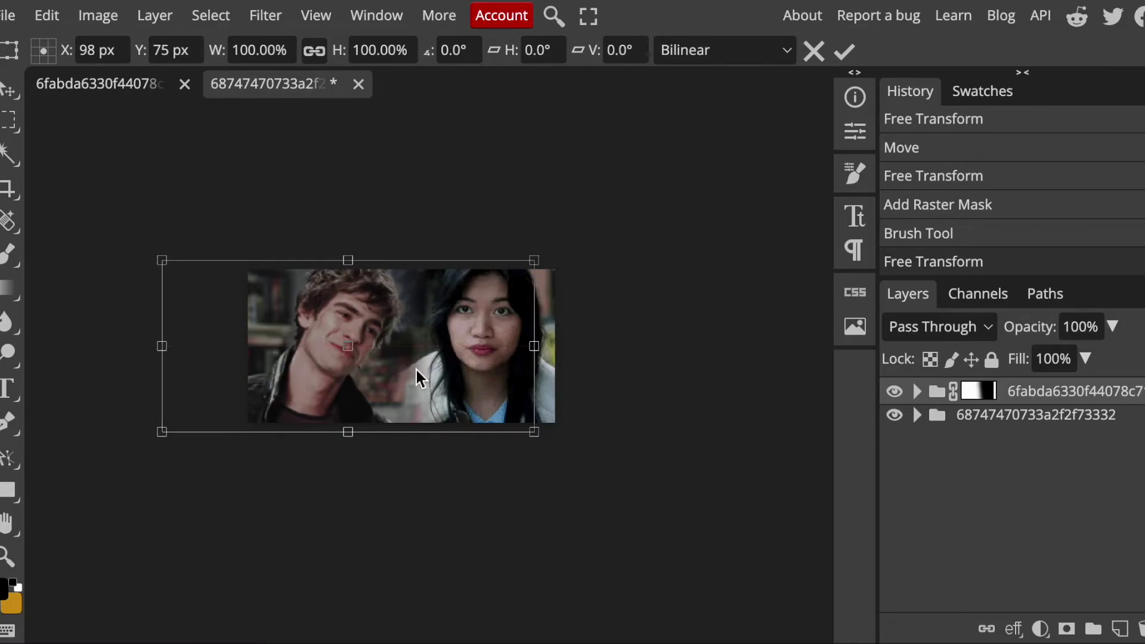
key(Return)
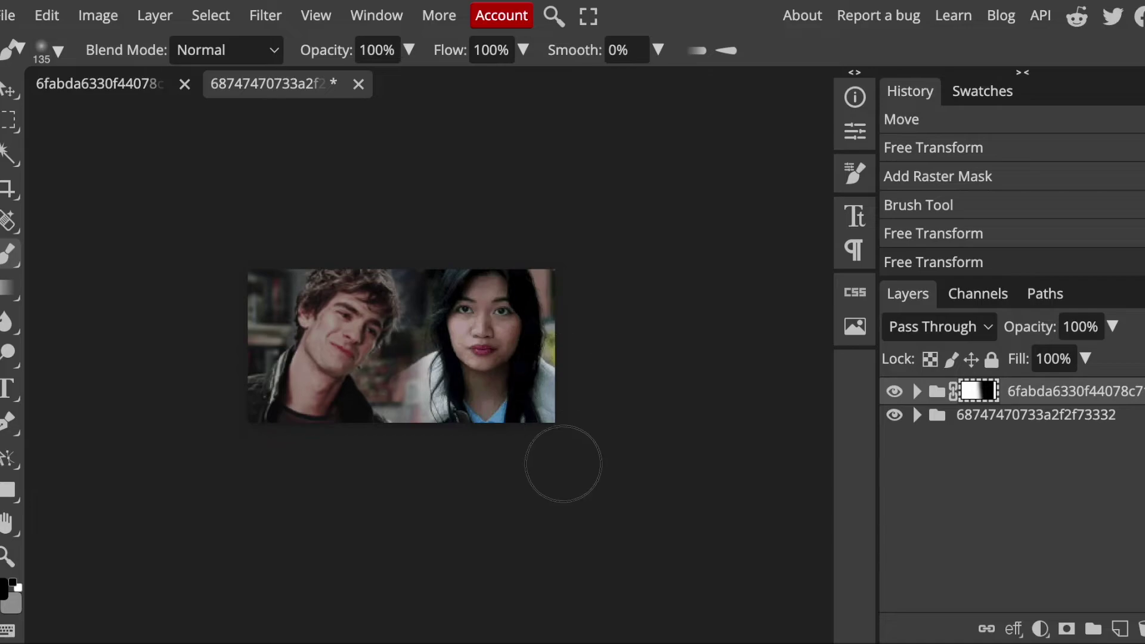
drag(563, 464, 561, 527)
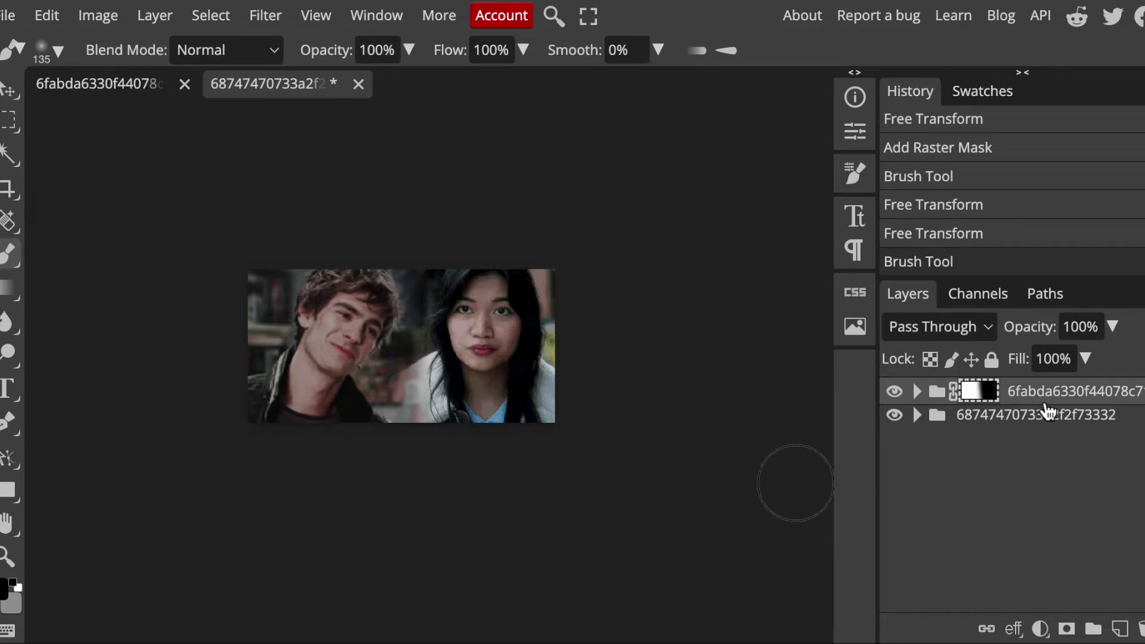
Step: Expand both frame groups and preview frames to compare the two GIFs' frame counts
click(917, 395)
click(895, 419)
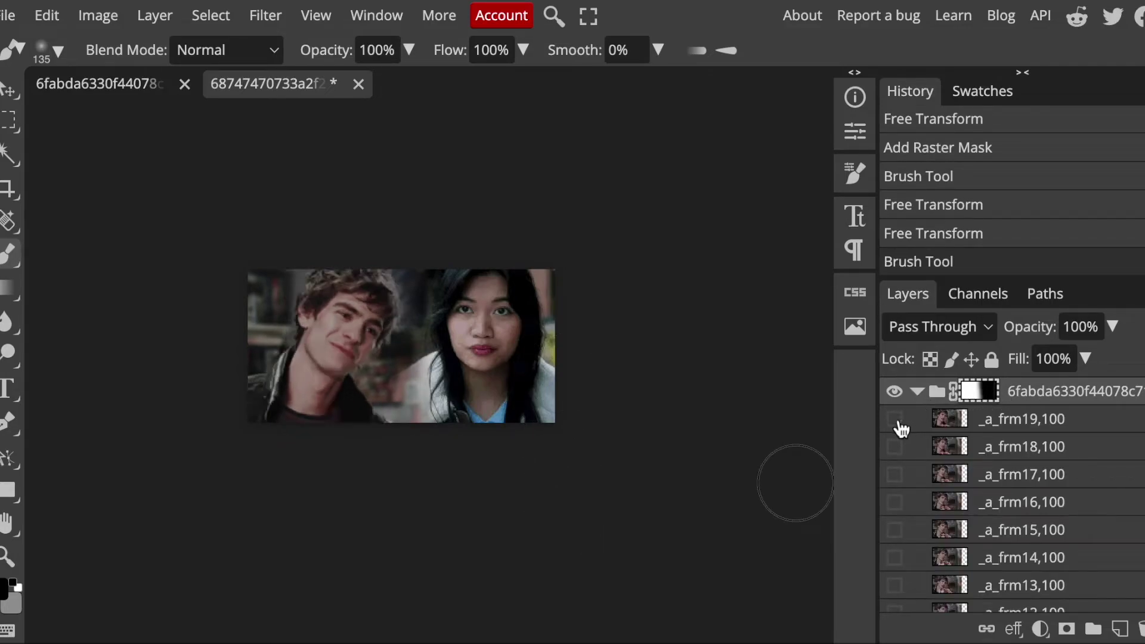
click(895, 420)
click(917, 392)
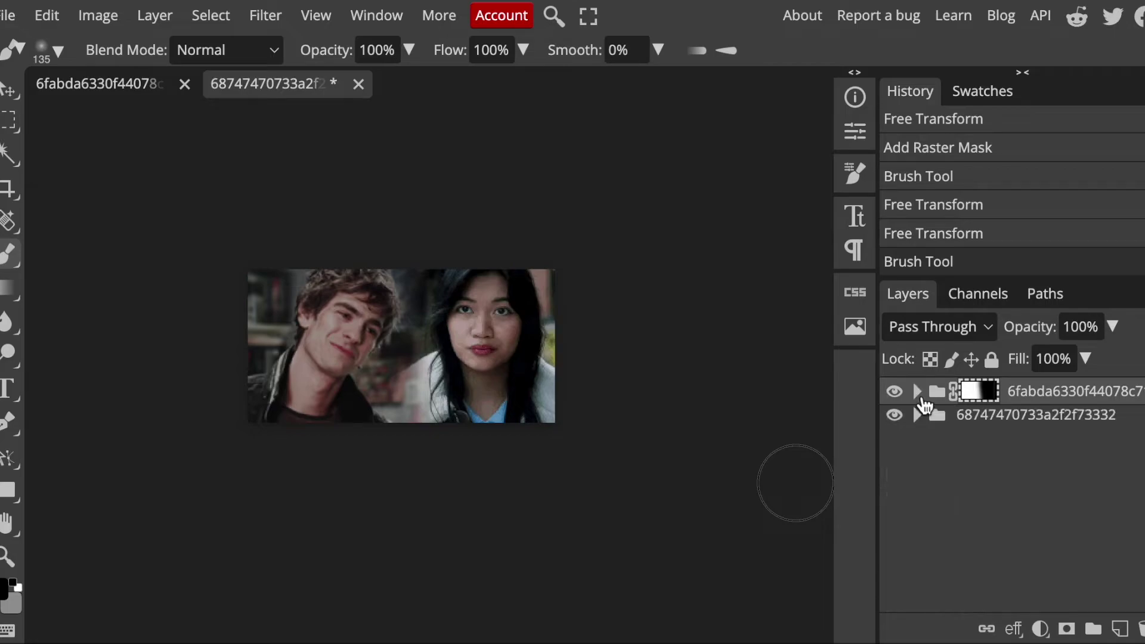
click(917, 416)
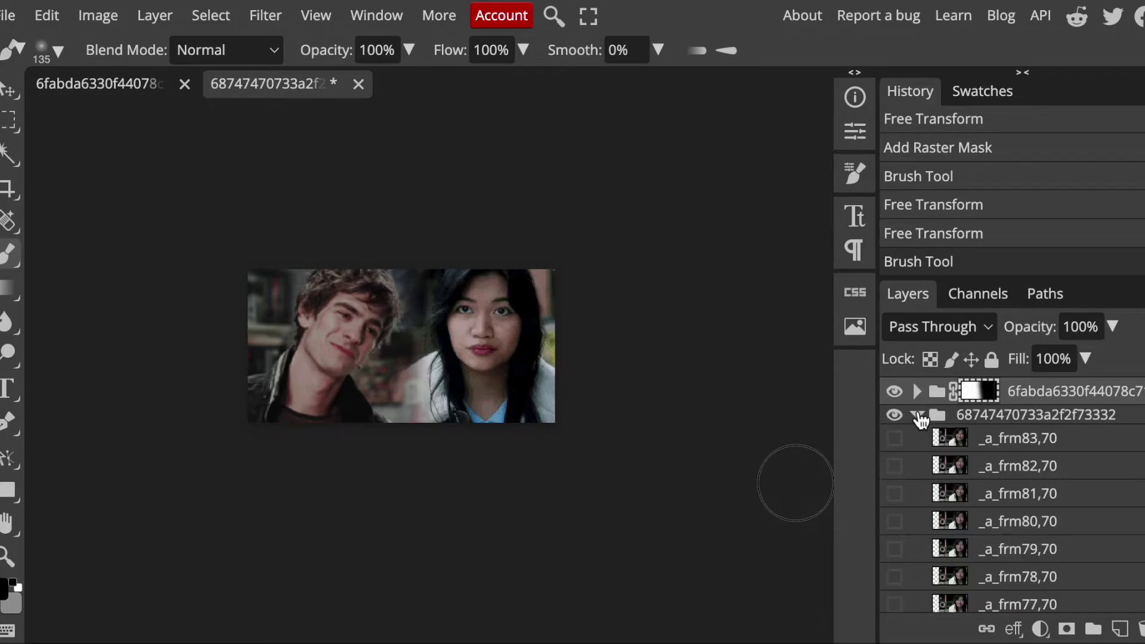
click(903, 438)
click(917, 416)
click(918, 392)
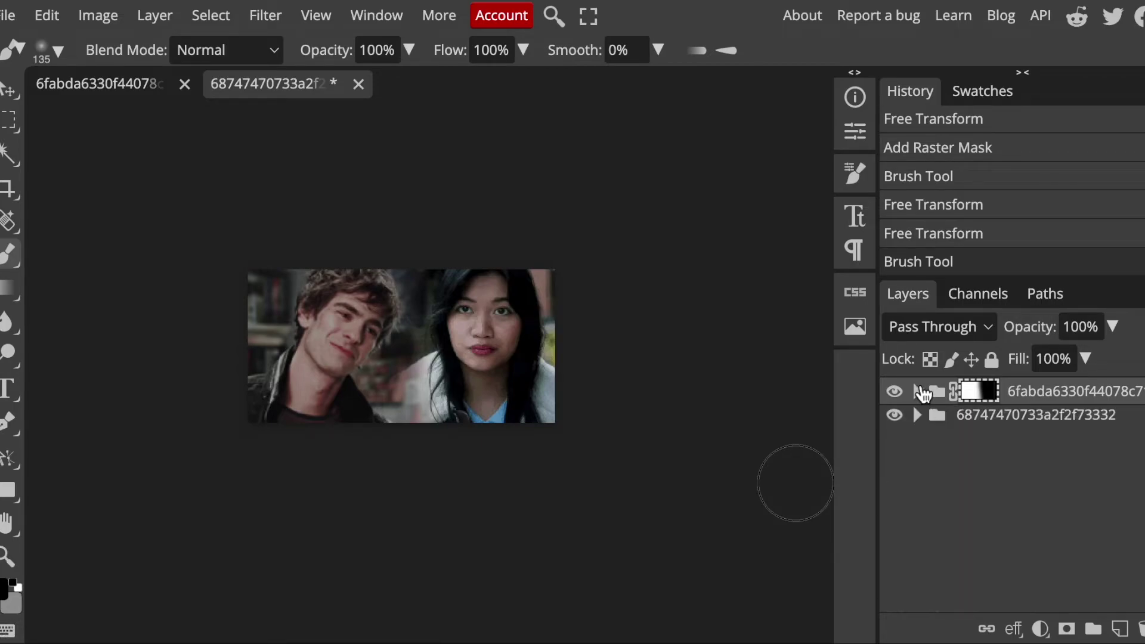
click(918, 415)
Step: Delete the woman's frames _a_frm83,70 through _a_frm20,70, check frm19, and collapse the group
click(997, 447)
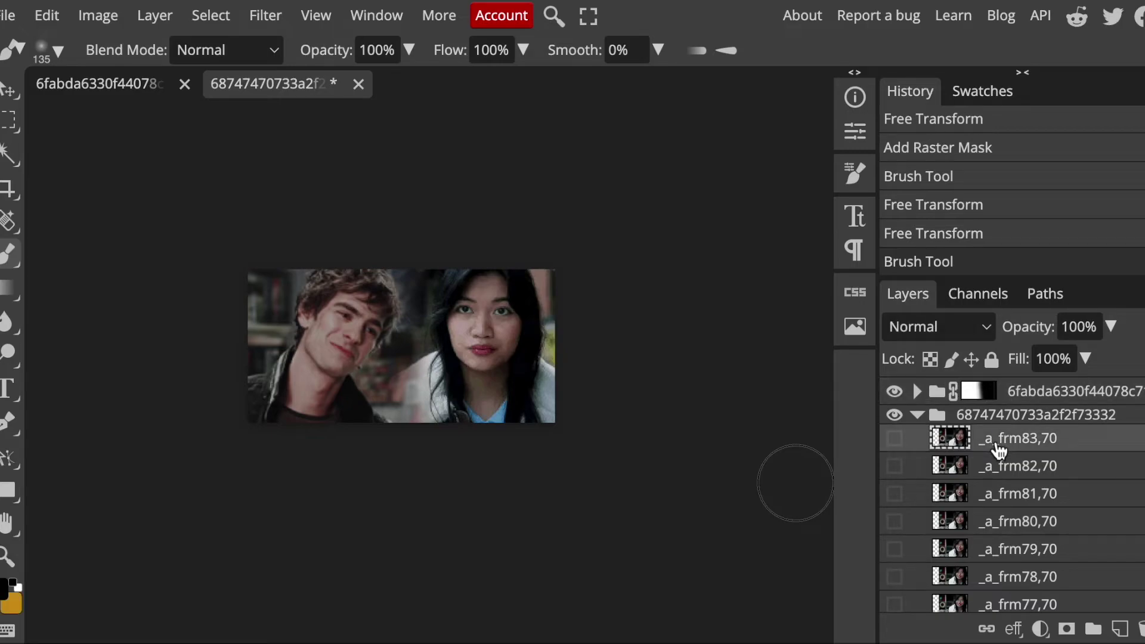
scroll(998, 449, down, 5)
scroll(999, 450, down, 6)
scroll(998, 450, down, 6)
scroll(998, 450, down, 2)
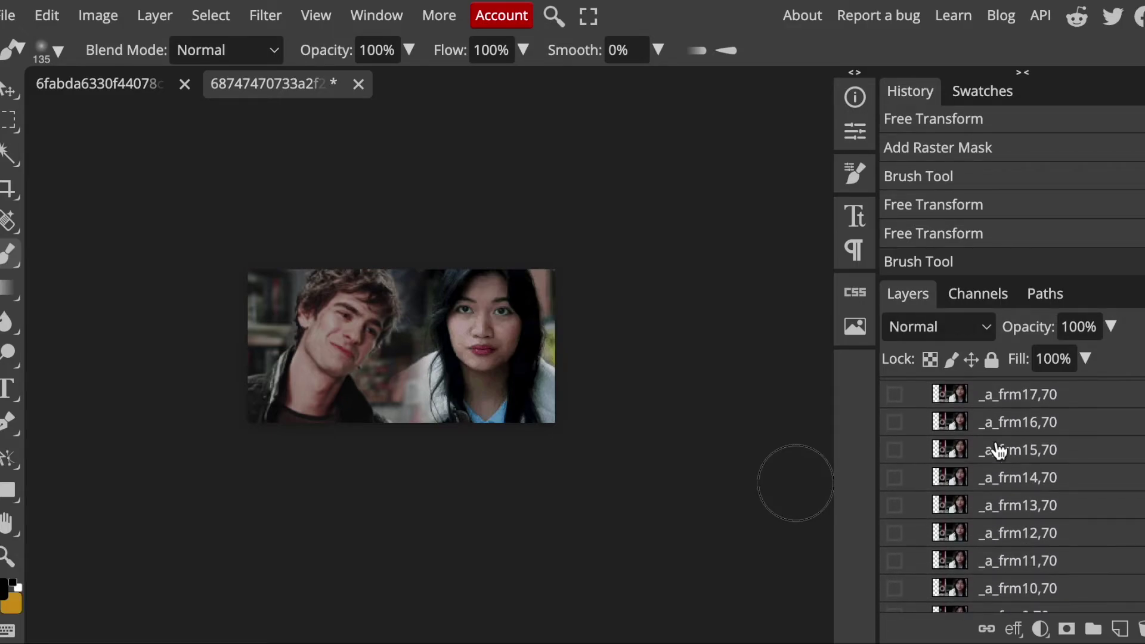
scroll(999, 450, up, 3)
scroll(995, 439, up, 1)
click(991, 433)
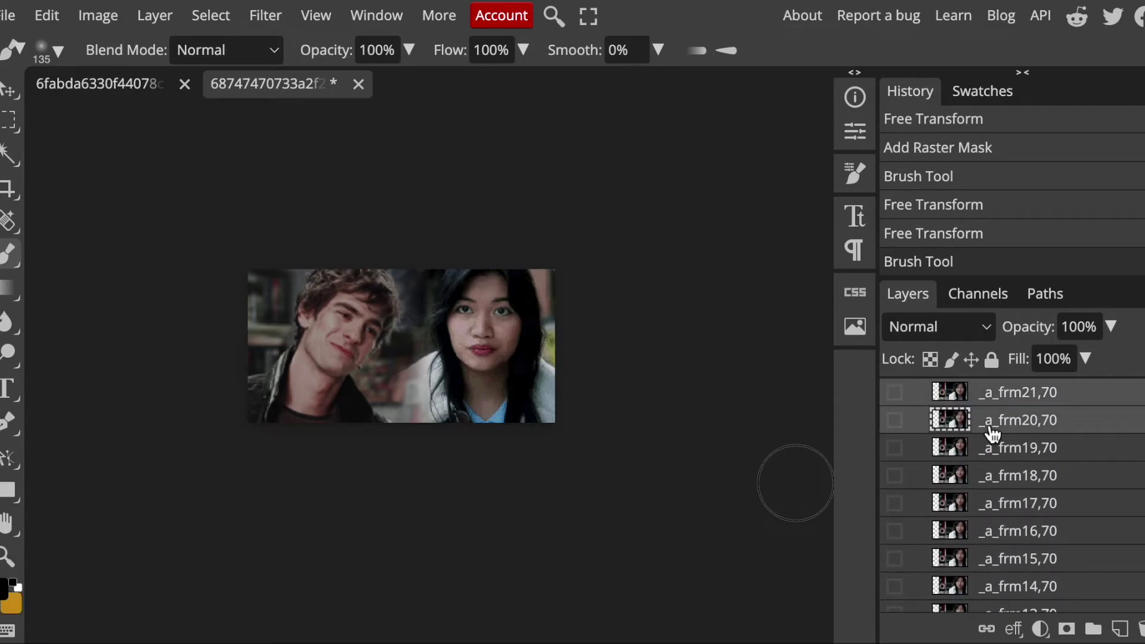
key(Delete)
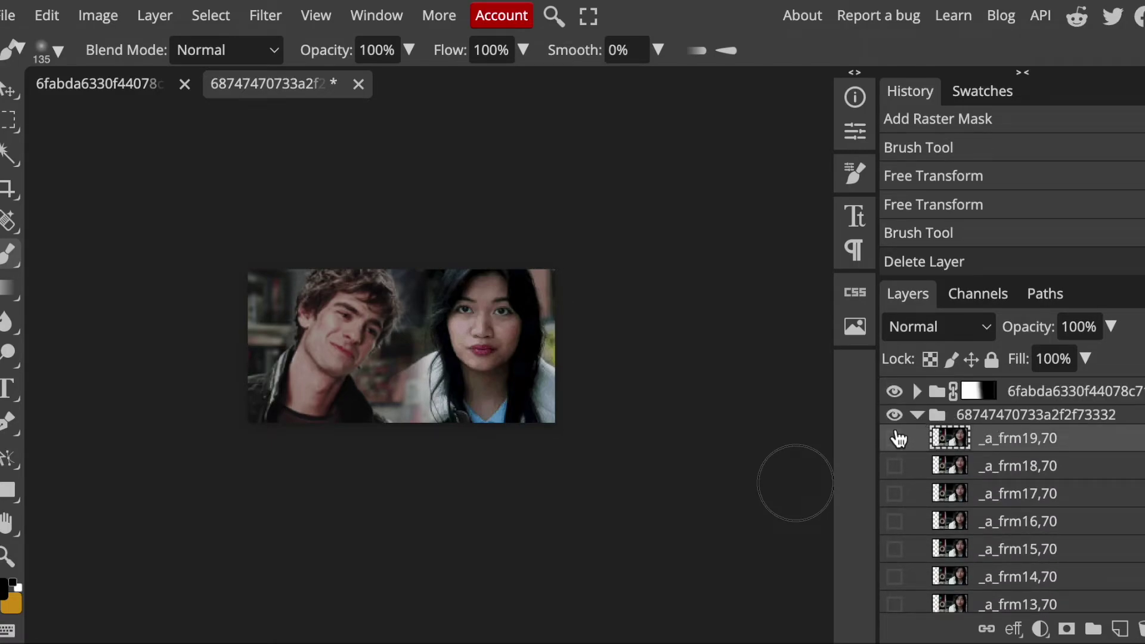
click(895, 438)
click(918, 416)
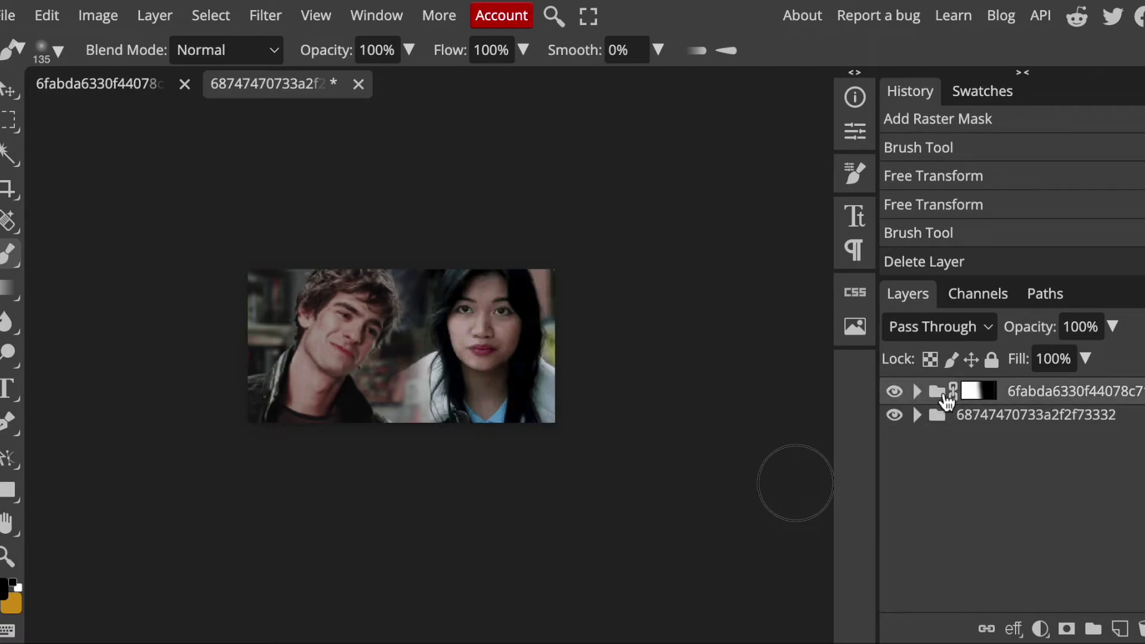
Step: Merge the two GIF groups into one and preview the combined animation in GIF export
click(154, 16)
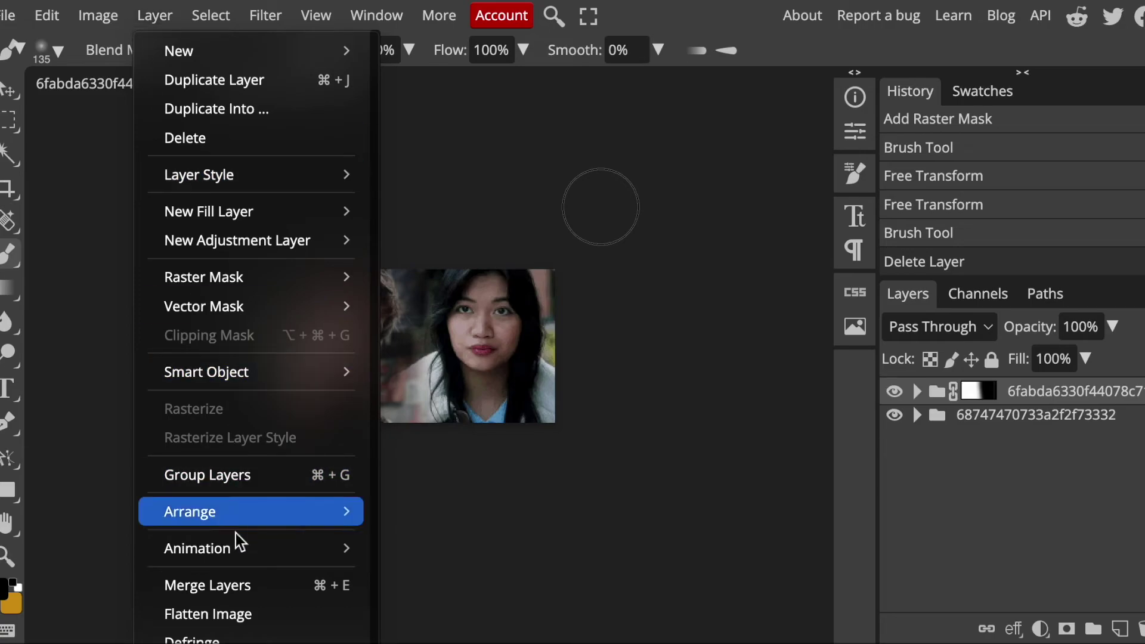
mouse_move(198, 547)
click(418, 612)
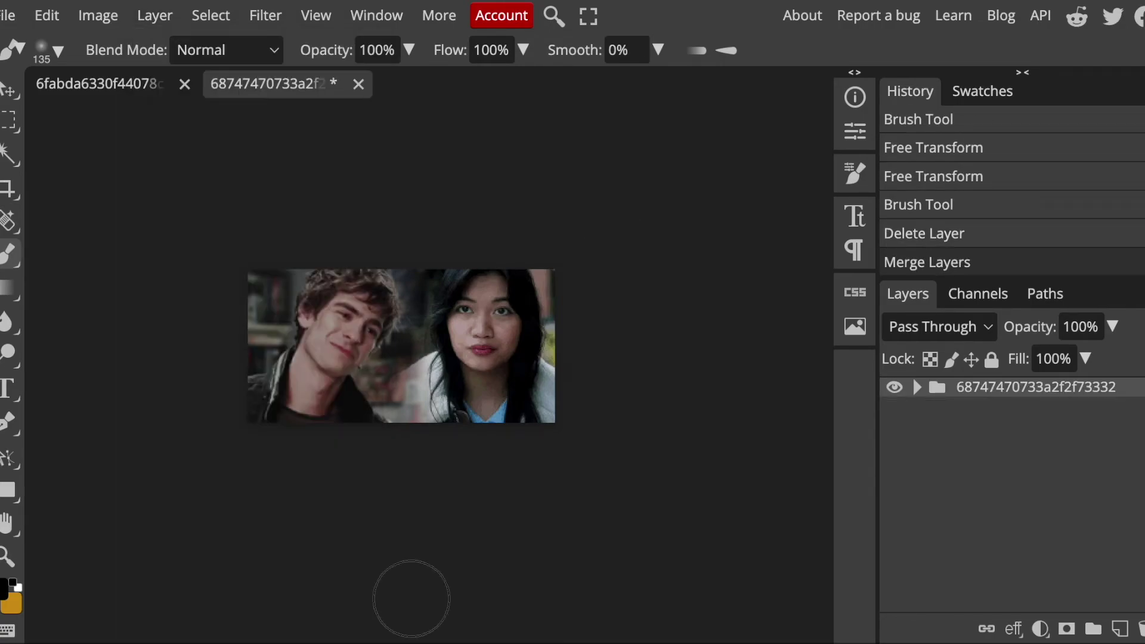
click(4, 18)
mouse_move(50, 298)
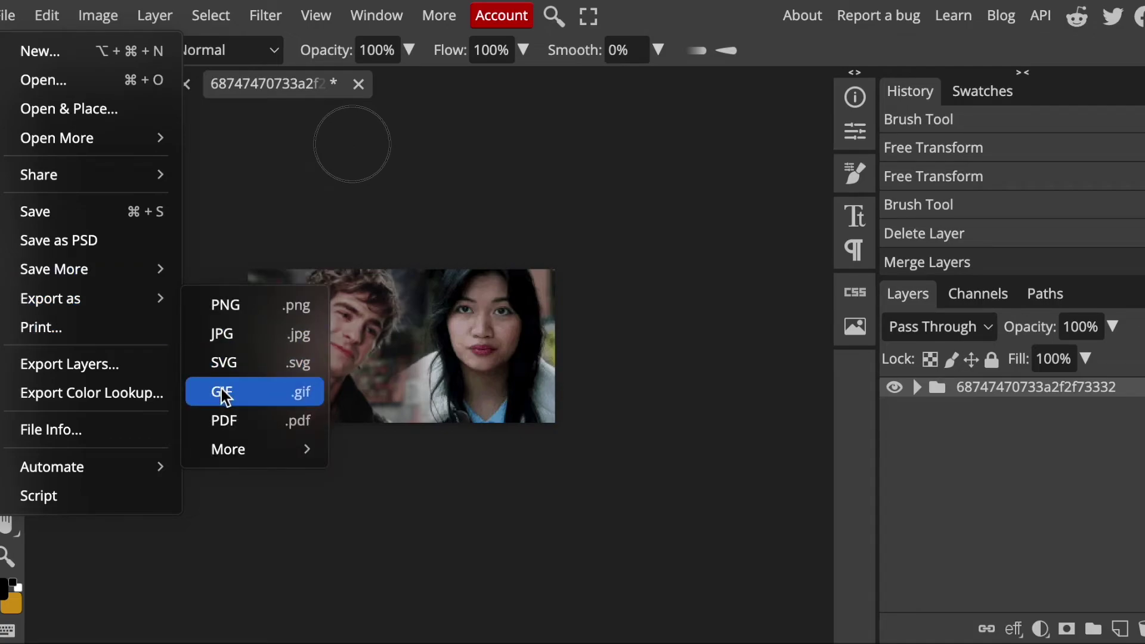
click(221, 391)
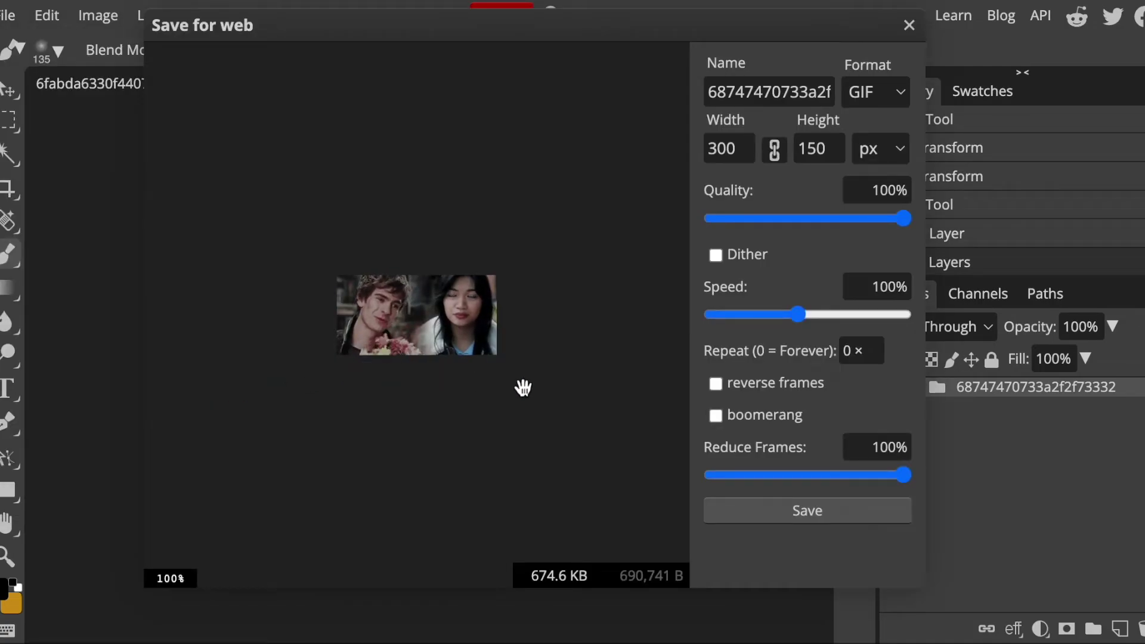
click(907, 27)
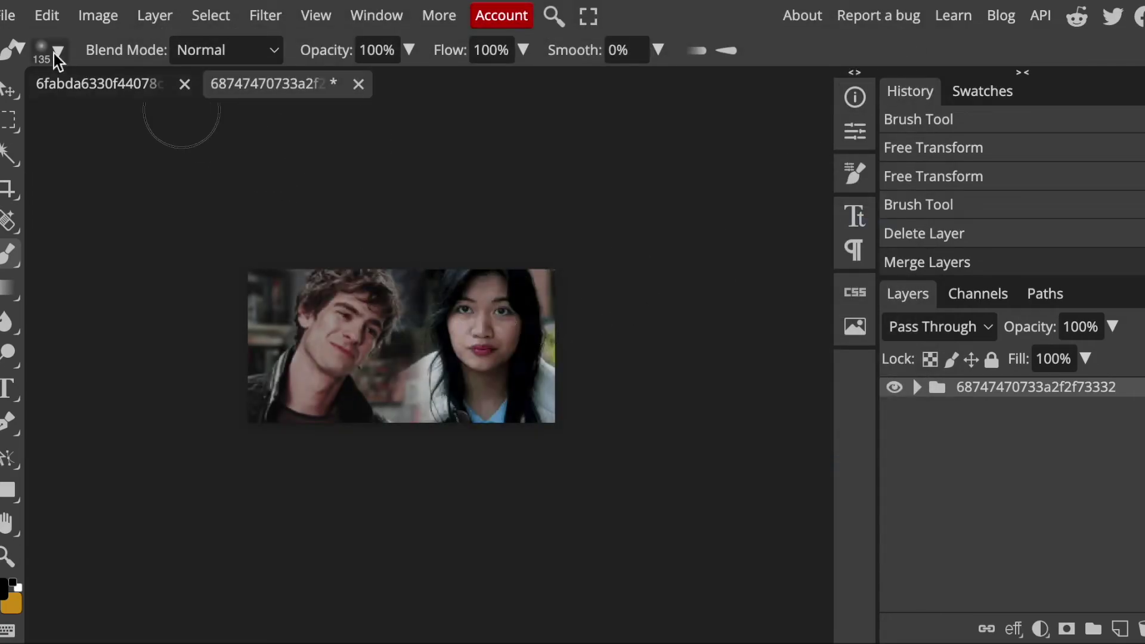
click(8, 16)
Step: Open the filter PSD, drag its group onto the GIF canvas, and set 57% opacity
click(42, 80)
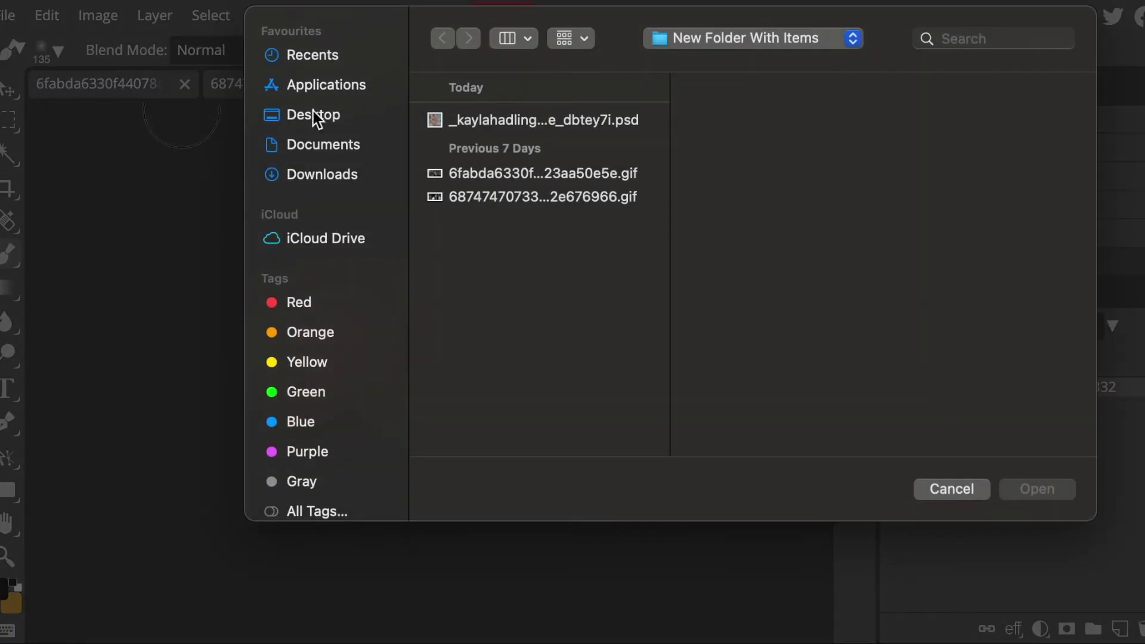
click(501, 120)
click(1043, 493)
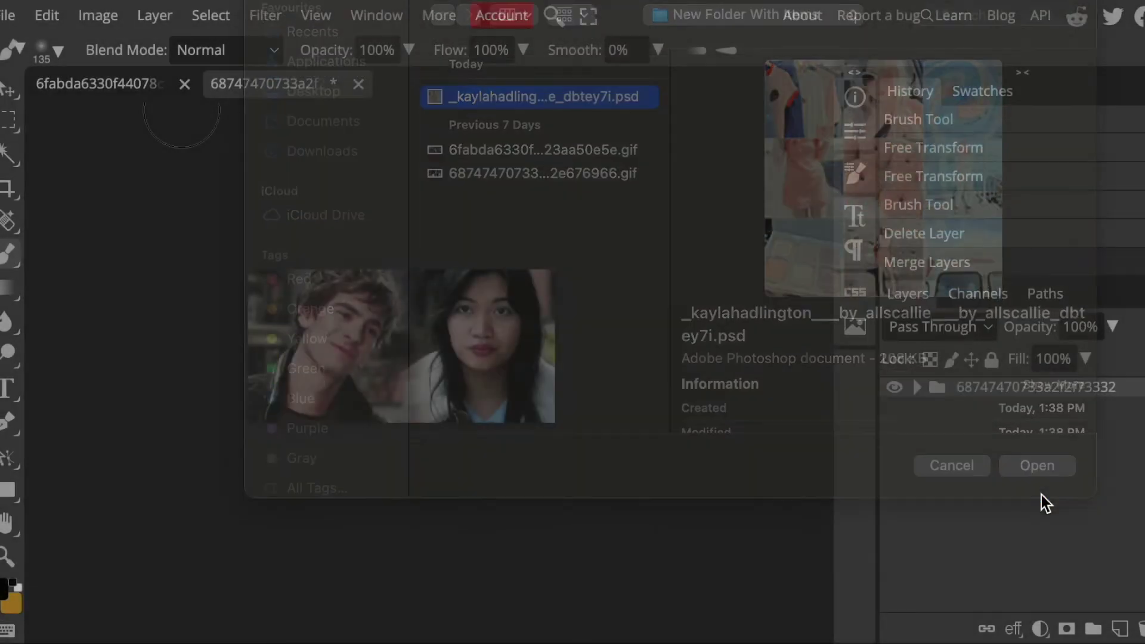
drag(968, 394, 335, 126)
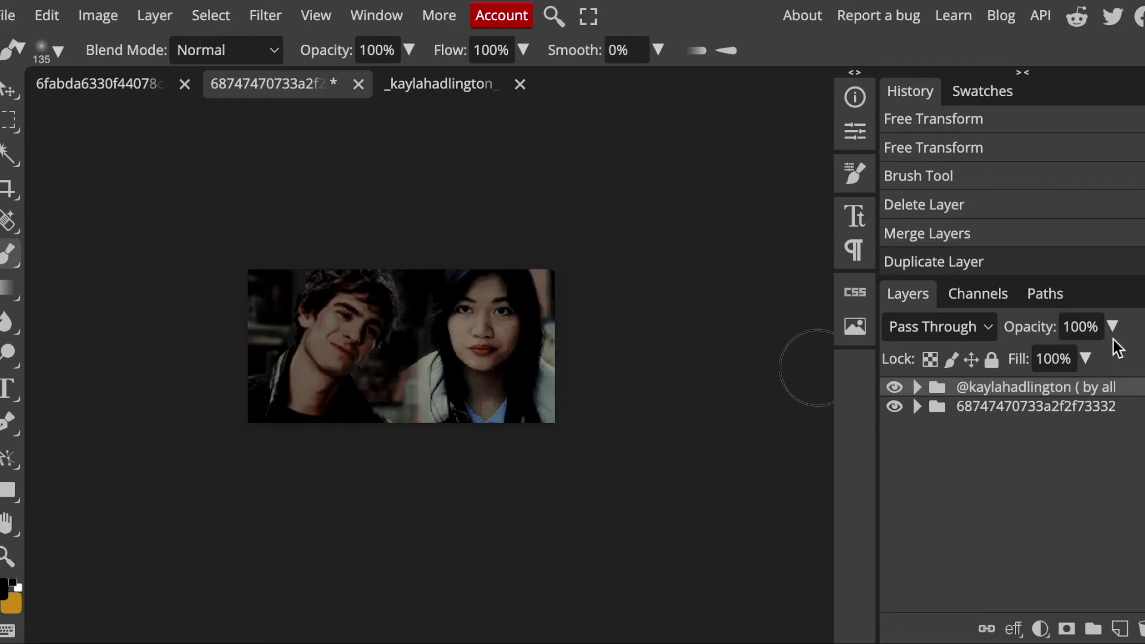
drag(1112, 326, 1067, 361)
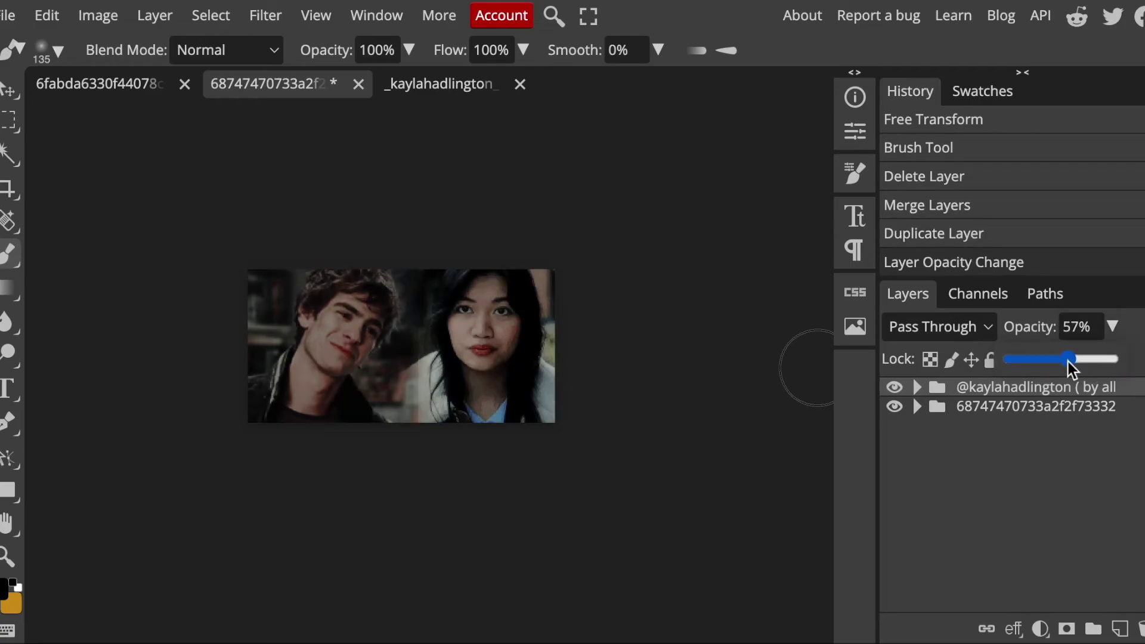
click(12, 15)
mouse_move(50, 298)
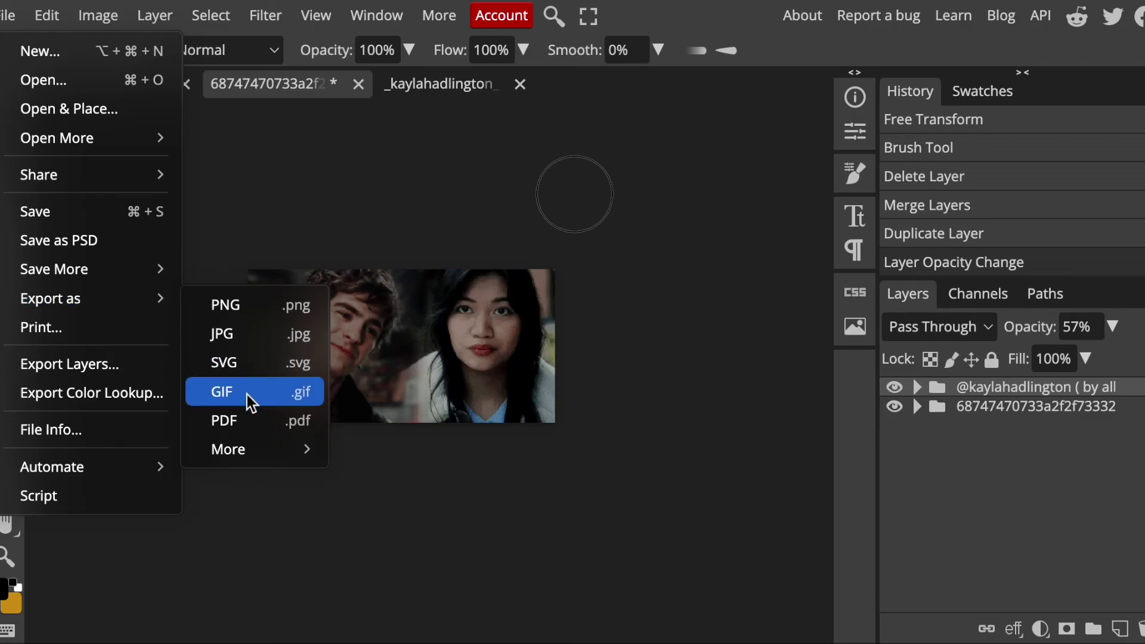
Step: Preview the filtered 300×150 px animation in GIF export settings, panning across the enlarged view
click(247, 394)
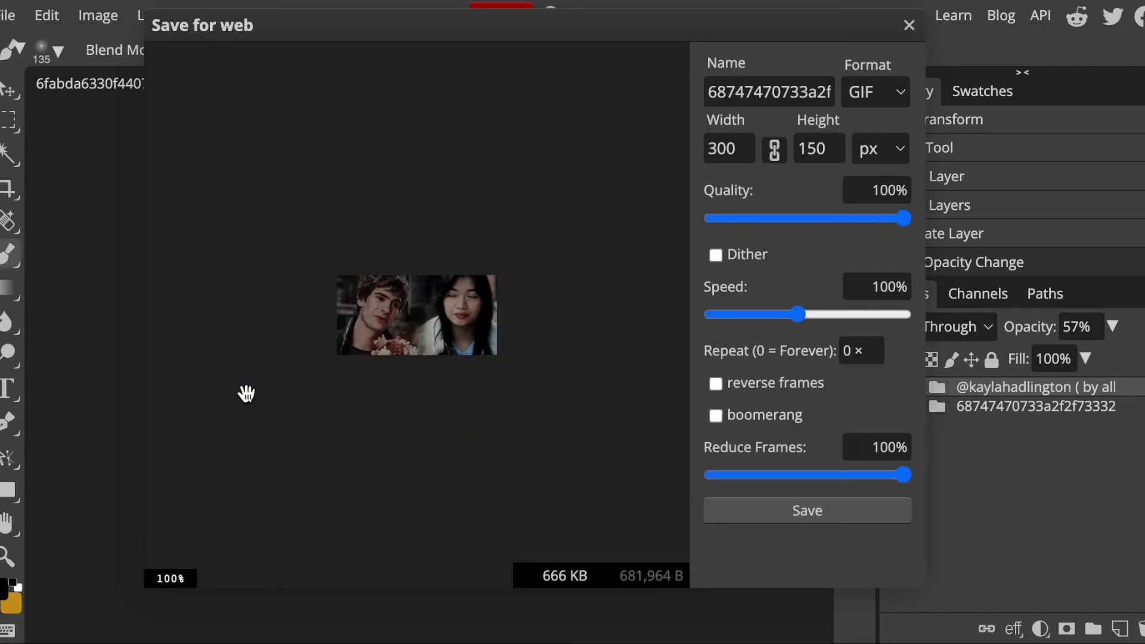
scroll(323, 377, up, 2)
drag(436, 301, 285, 335)
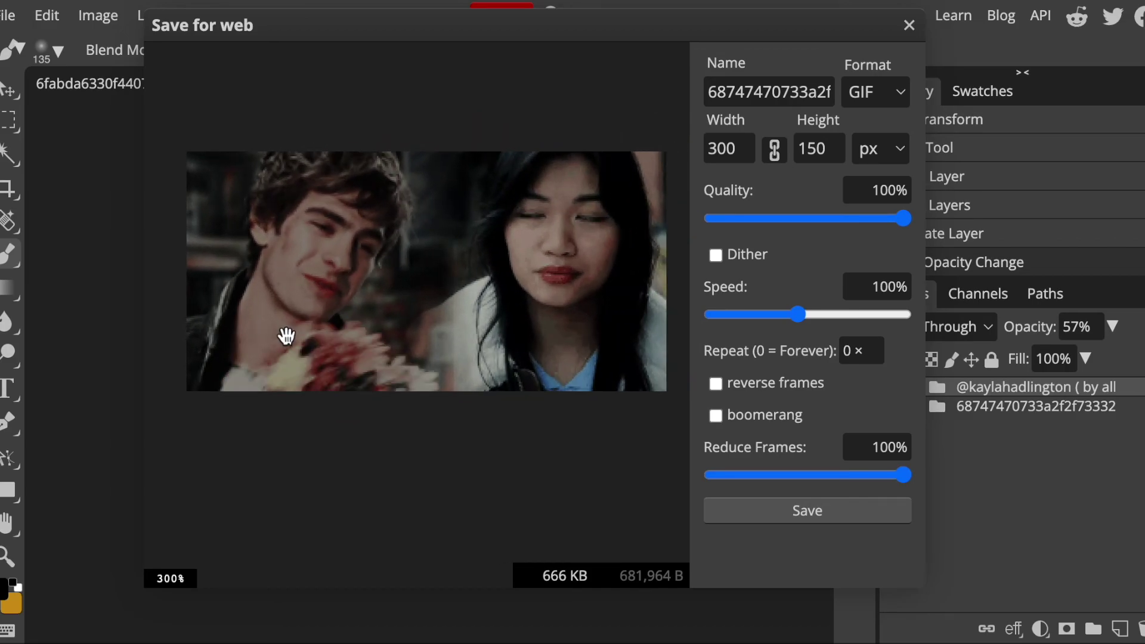